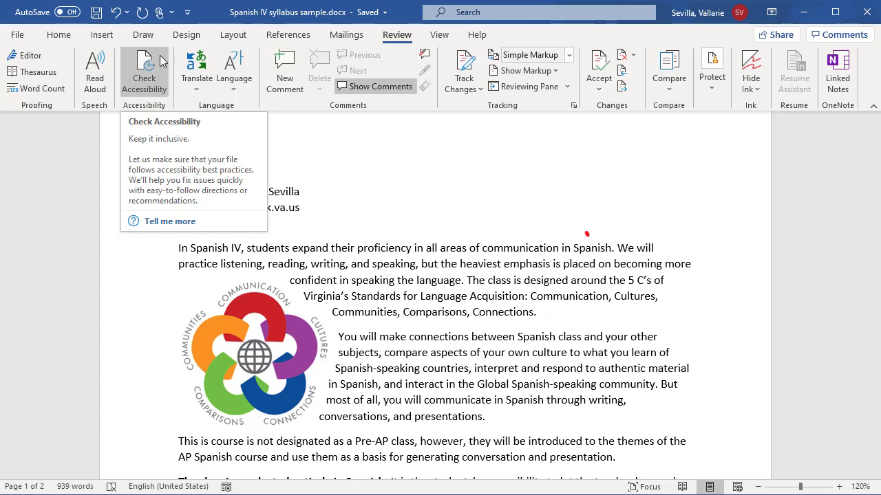
- Find the Accessibility Checker by searching for "Accessibility", run it on the syllabus and expand the missing alternative text error
{"action": "left_click", "coordinate": [563, 14]}
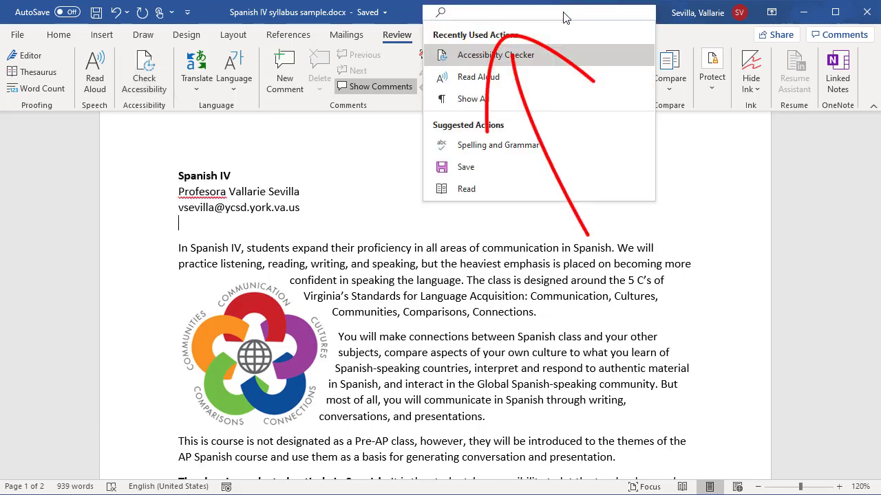
{"action": "type", "text": "Accessibility"}
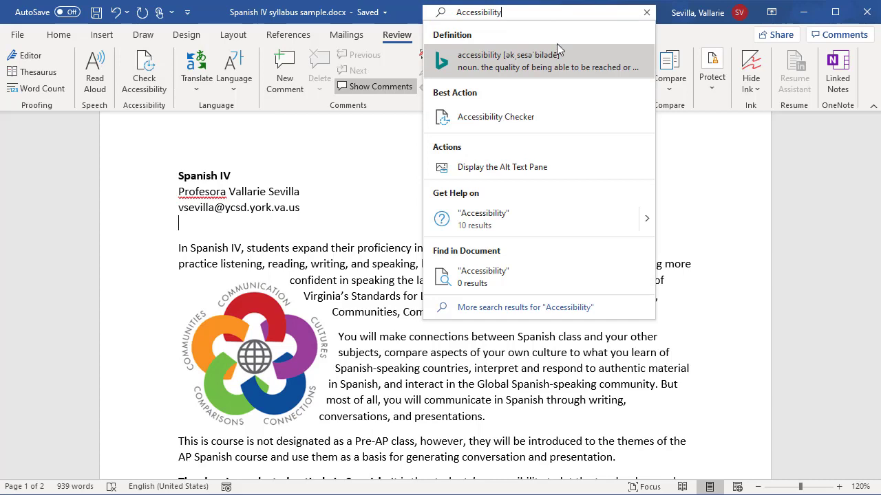
{"action": "left_click", "coordinate": [539, 116]}
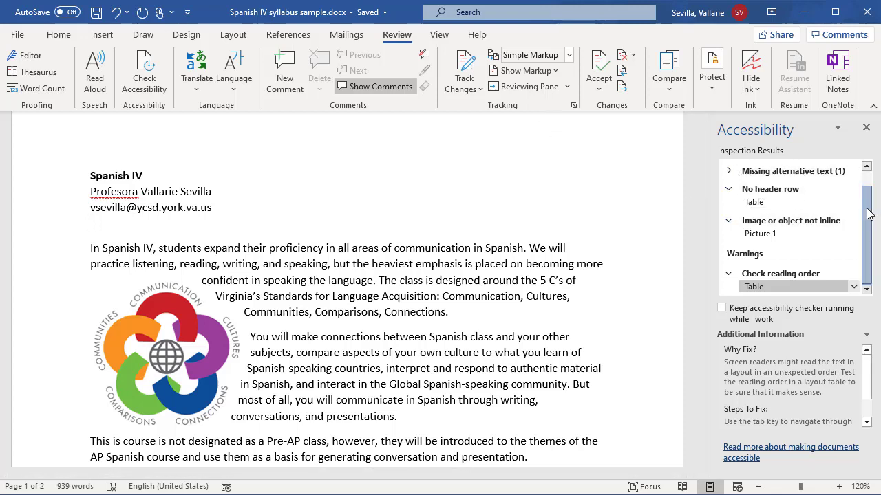
{"action": "scroll", "coordinate": [868, 213], "scroll_direction": "up", "scroll_amount": 1}
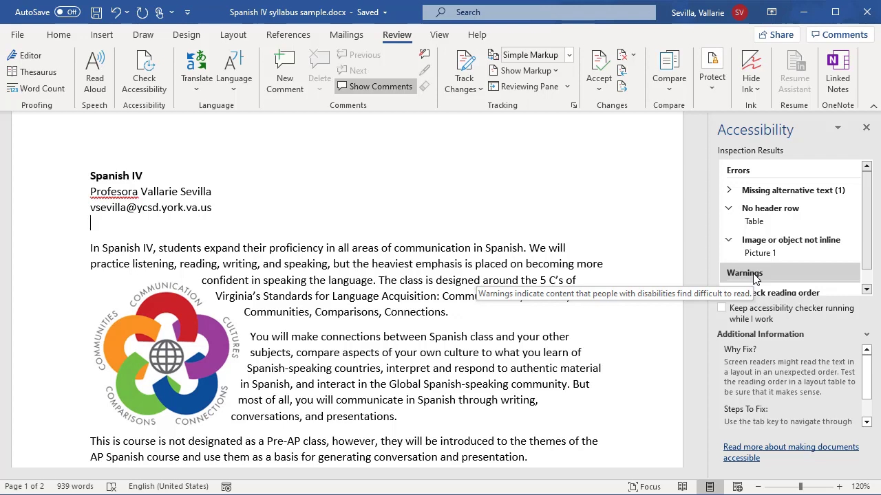
{"action": "left_click", "coordinate": [729, 195]}
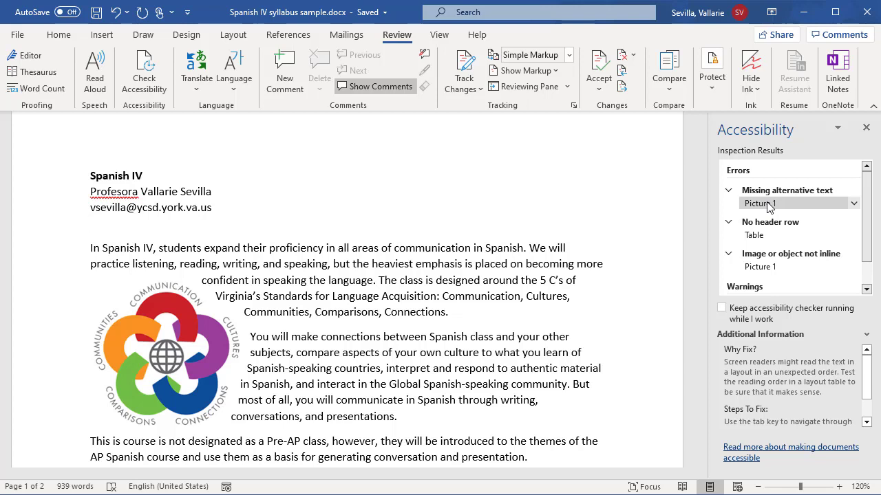
- Open the alt text description of the five-ring language picture for editing
{"action": "left_click", "coordinate": [190, 340]}
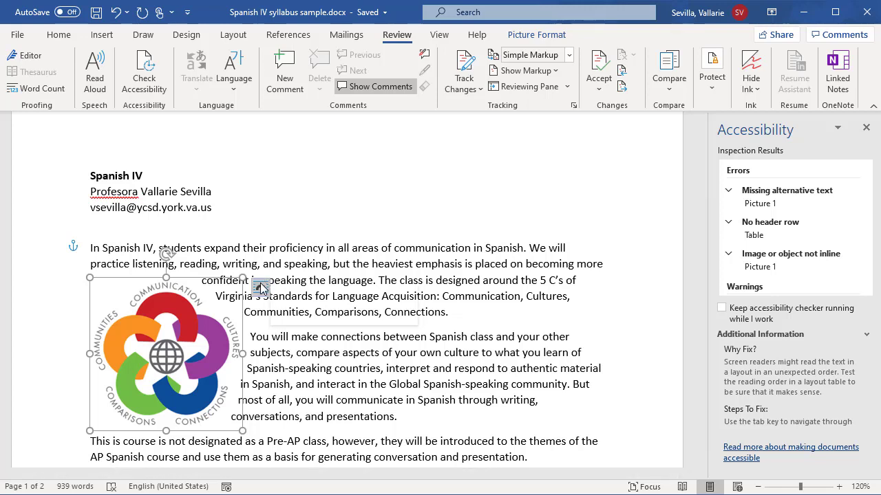
{"action": "right_click", "coordinate": [221, 295]}
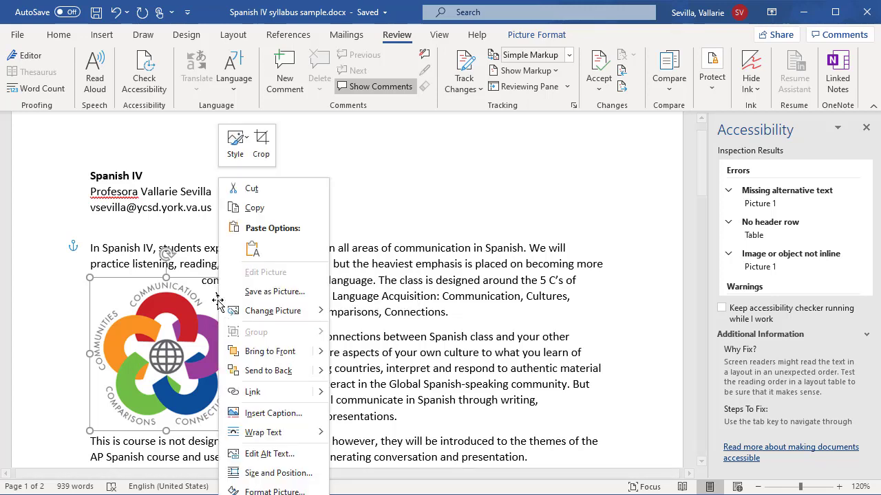
{"action": "left_click", "coordinate": [260, 460]}
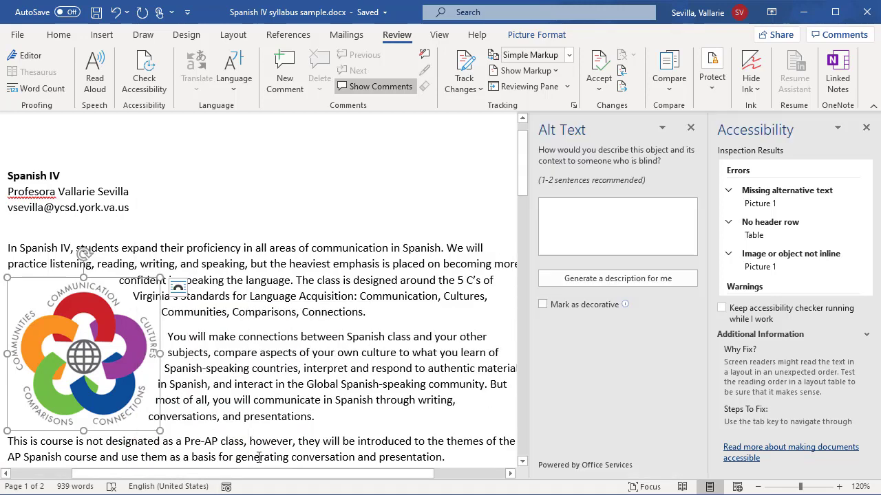
{"action": "left_click", "coordinate": [591, 219]}
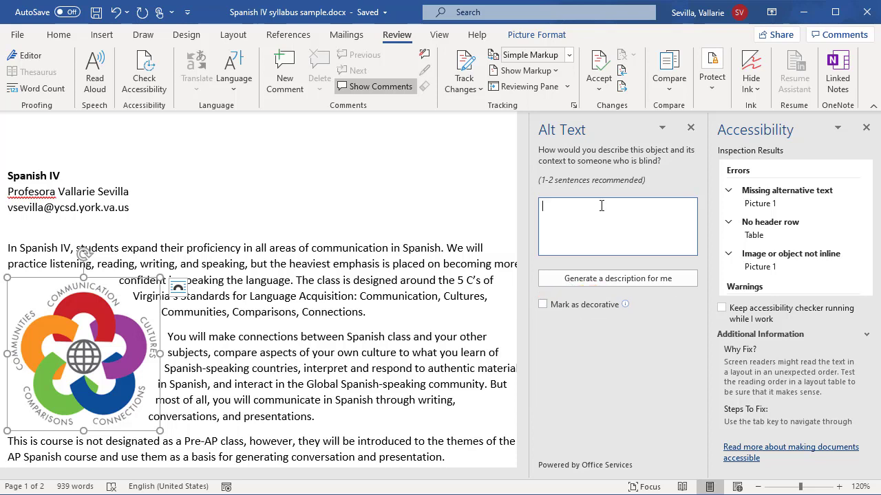
{"action": "left_click", "coordinate": [639, 211]}
{"action": "type", "text": "\"\""}
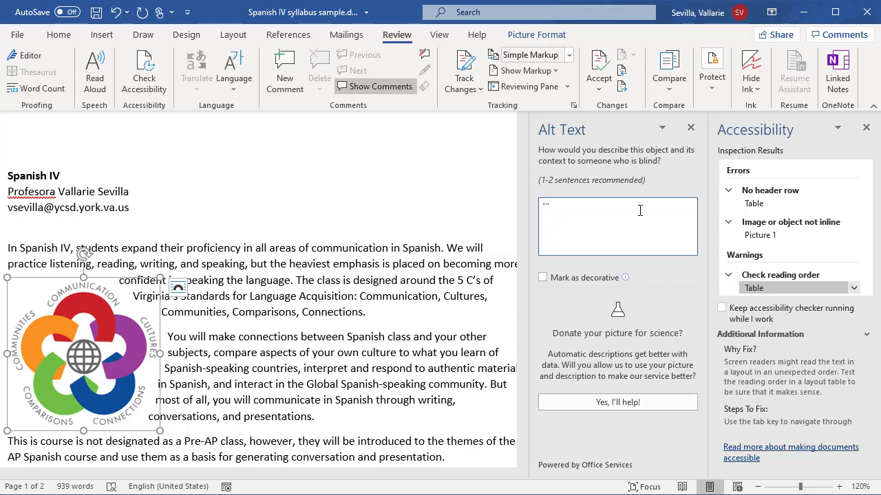
{"action": "key", "text": "BackSpace"}
{"action": "key", "text": "BackSpace"}
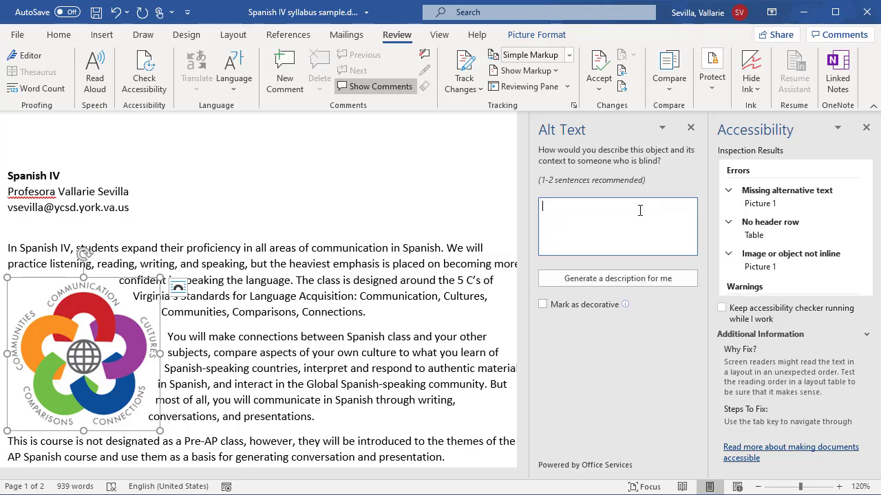
- Enter "5 C's of Language learning" as the picture's alt text and close the alt text editor
{"action": "type", "text": "5"}
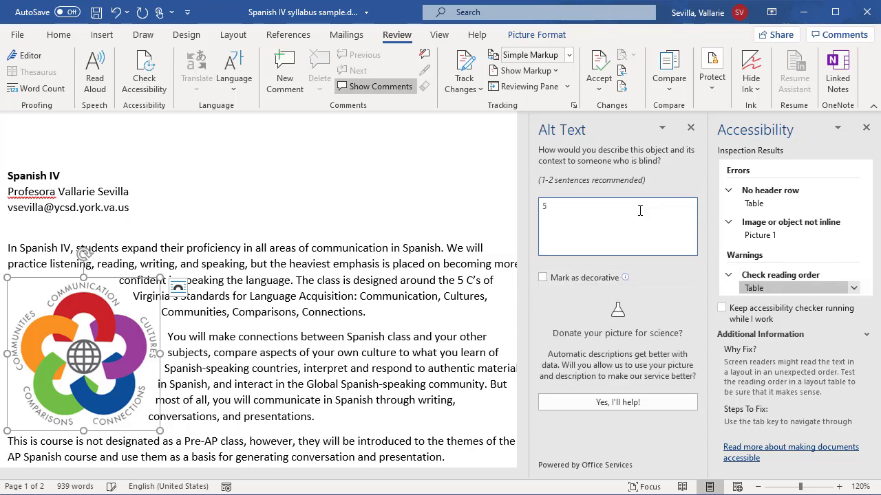
{"action": "type", "text": " C's of Language larning"}
{"action": "key", "text": "BackSpace"}
{"action": "key", "text": "BackSpace"}
{"action": "key", "text": "BackSpace"}
{"action": "key", "text": "BackSpace"}
{"action": "key", "text": "BackSpace"}
{"action": "key", "text": "BackSpace"}
{"action": "type", "text": "earning"}
{"action": "key", "text": "Return"}
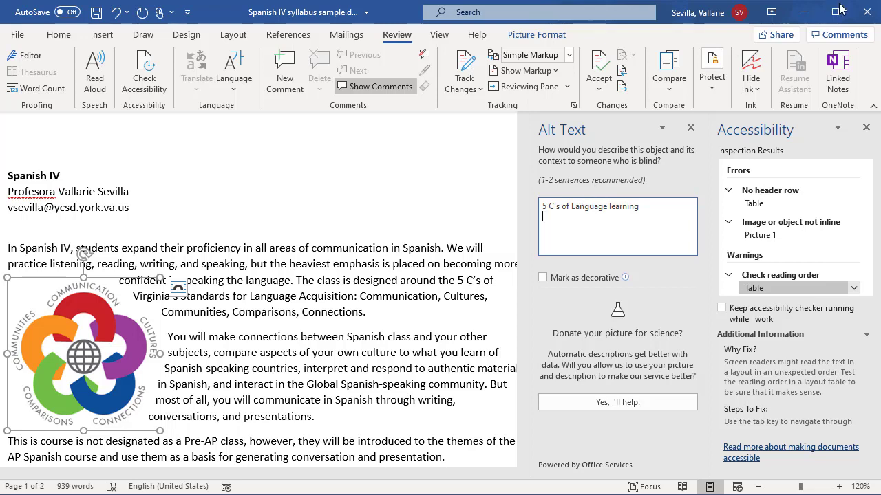
{"action": "left_click", "coordinate": [690, 129]}
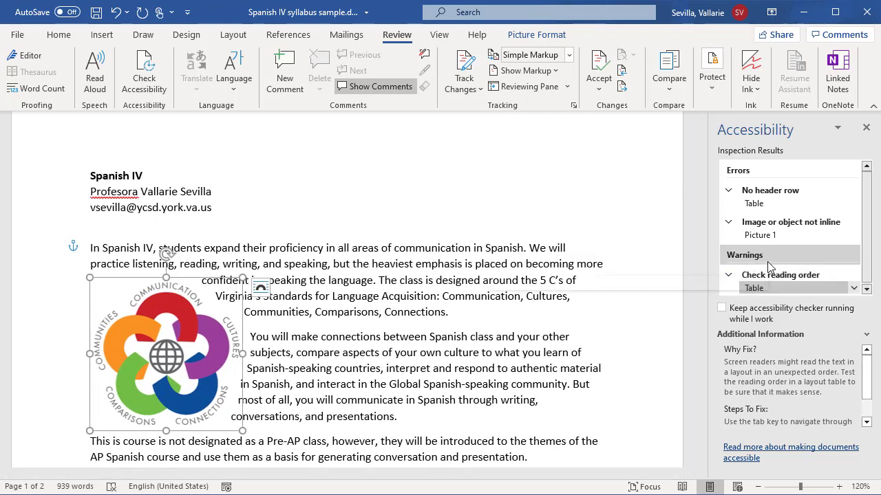
- Go to the table flagged for having no header row and turn on Header Row for the whole Mark/Grade/Indicator table
{"action": "left_click", "coordinate": [751, 207]}
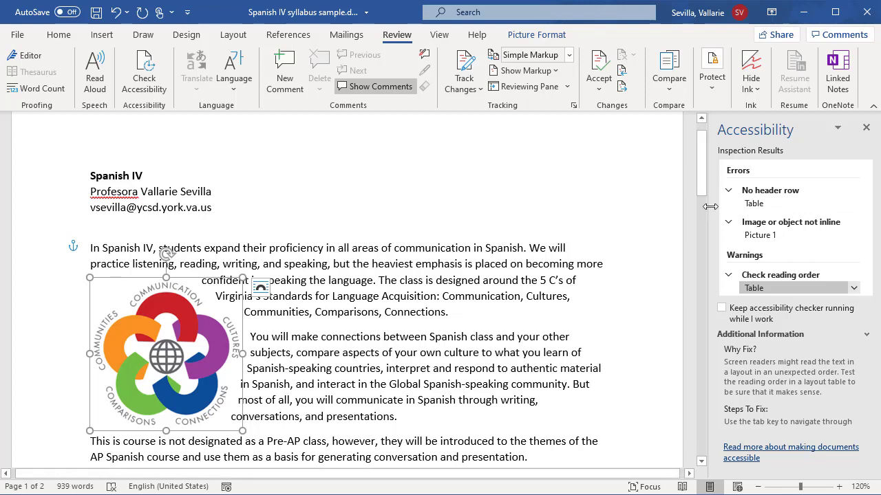
{"action": "left_click", "coordinate": [755, 204]}
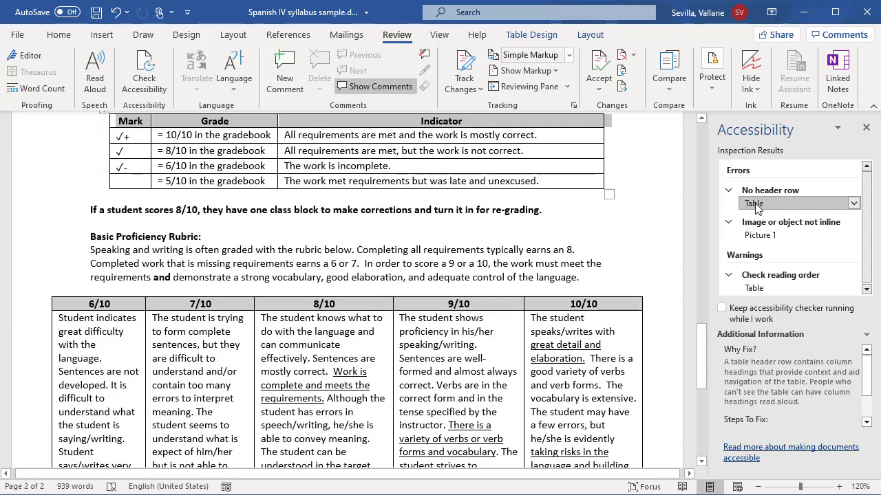
{"action": "scroll", "coordinate": [456, 229], "scroll_direction": "up", "scroll_amount": 1}
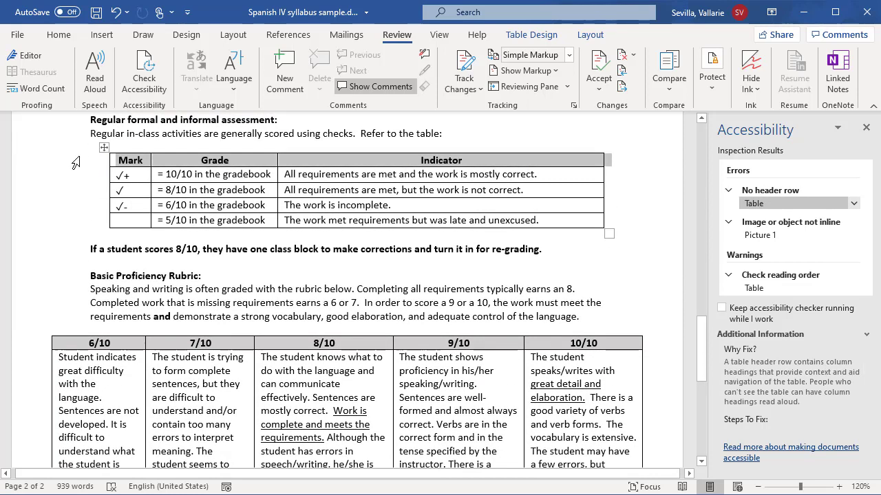
{"action": "left_click", "coordinate": [104, 147]}
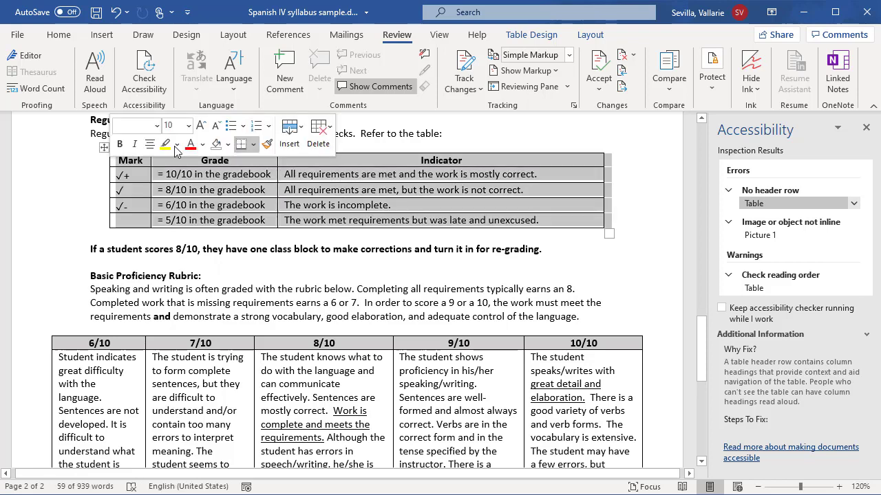
{"action": "left_click", "coordinate": [537, 35]}
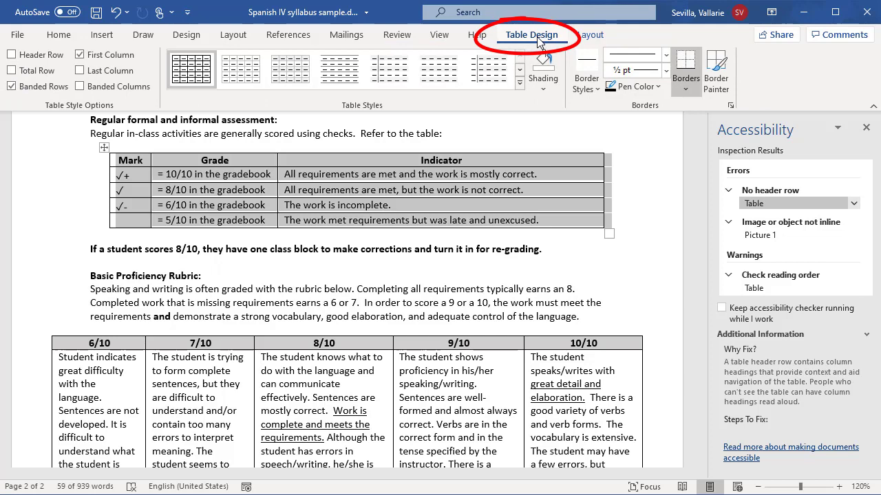
{"action": "left_click", "coordinate": [11, 55]}
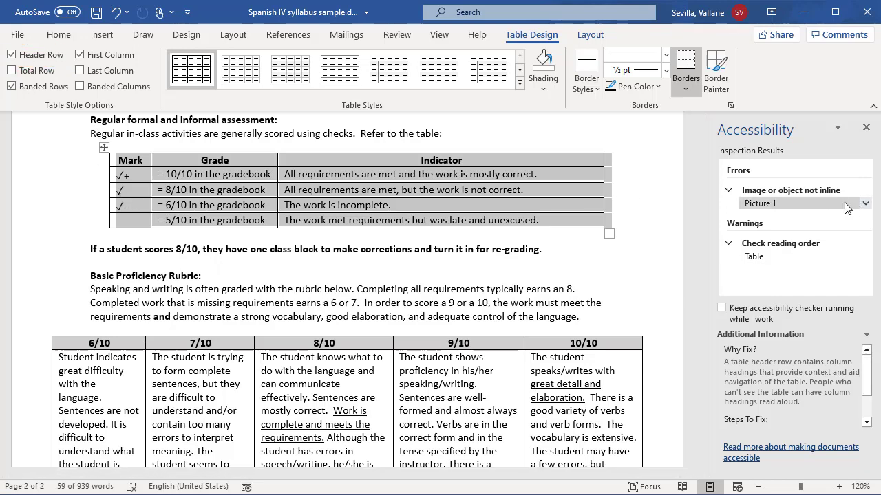
{"action": "left_click", "coordinate": [667, 227]}
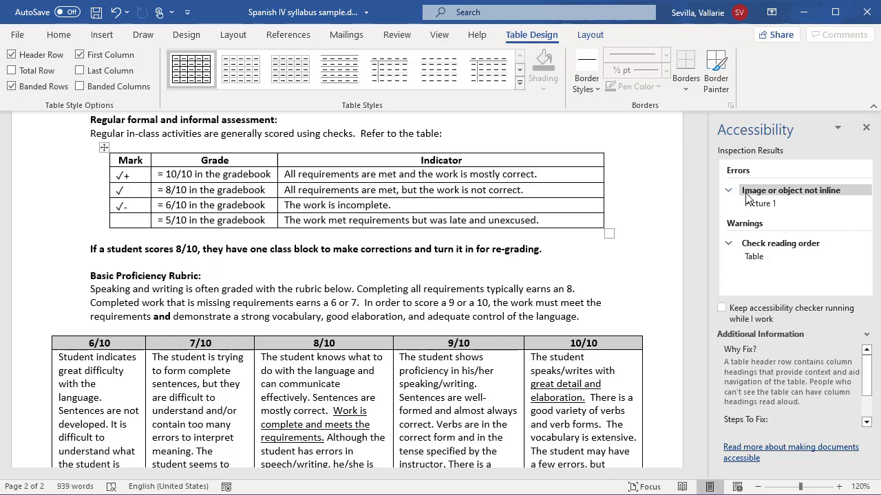
- Go to the picture flagged as not inline and set its layout to In Line with Text
{"action": "left_click", "coordinate": [765, 206]}
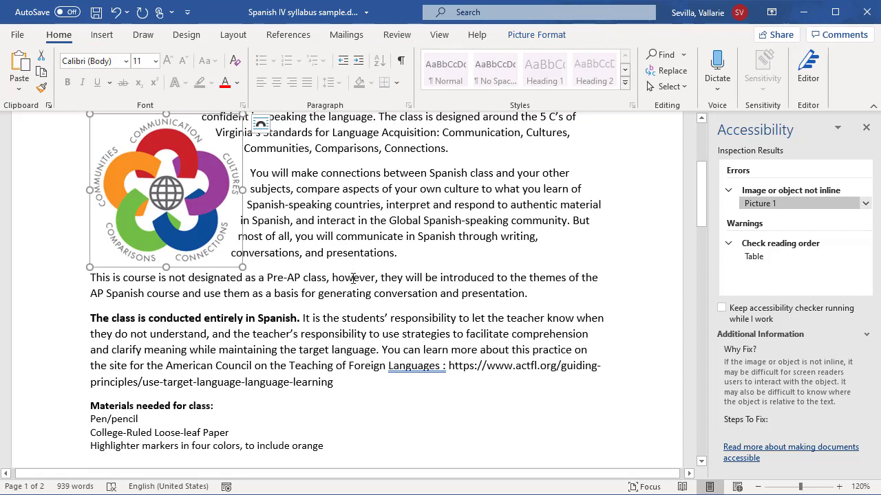
{"action": "scroll", "coordinate": [504, 318], "scroll_direction": "up", "scroll_amount": 3}
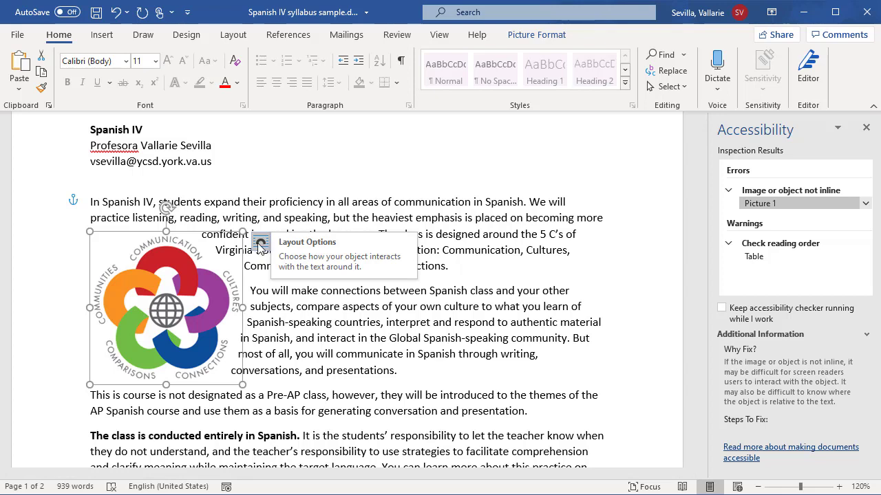
{"action": "left_click", "coordinate": [261, 248]}
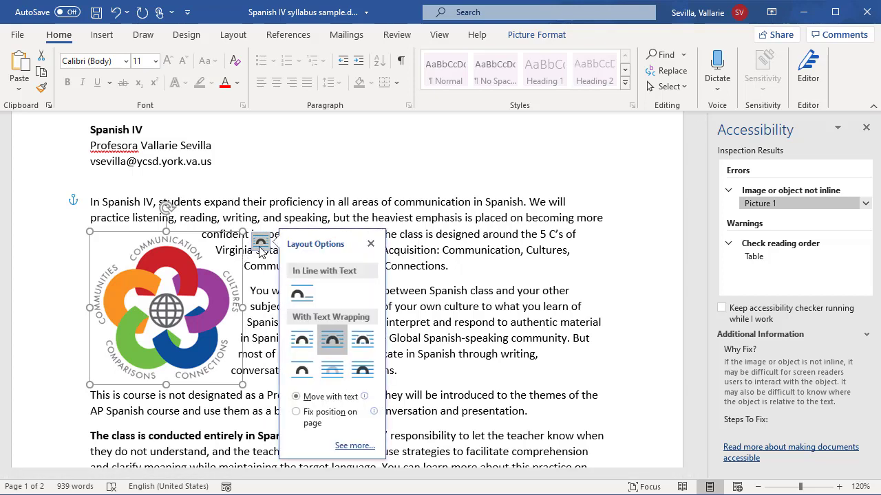
{"action": "left_click", "coordinate": [306, 295]}
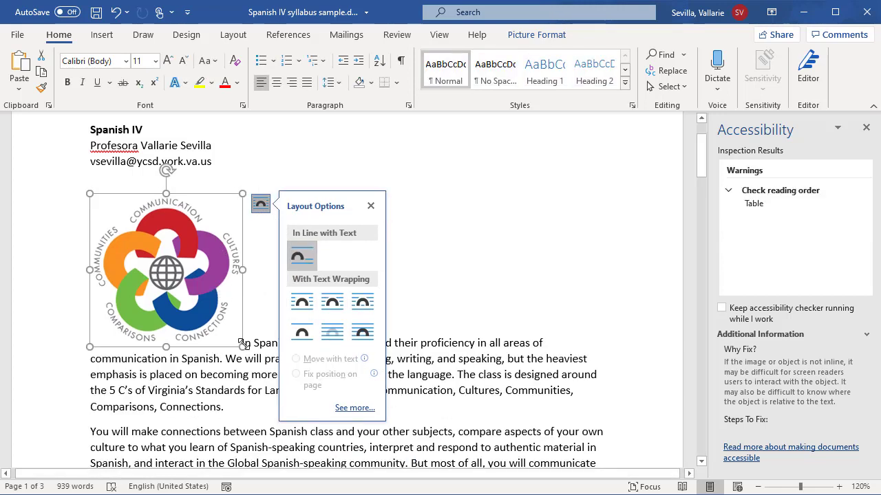
- Shrink the inline picture proportionally to a bit over half its width and deselect it
{"action": "left_click_drag", "start_coordinate": [243, 346], "coordinate": [179, 266]}
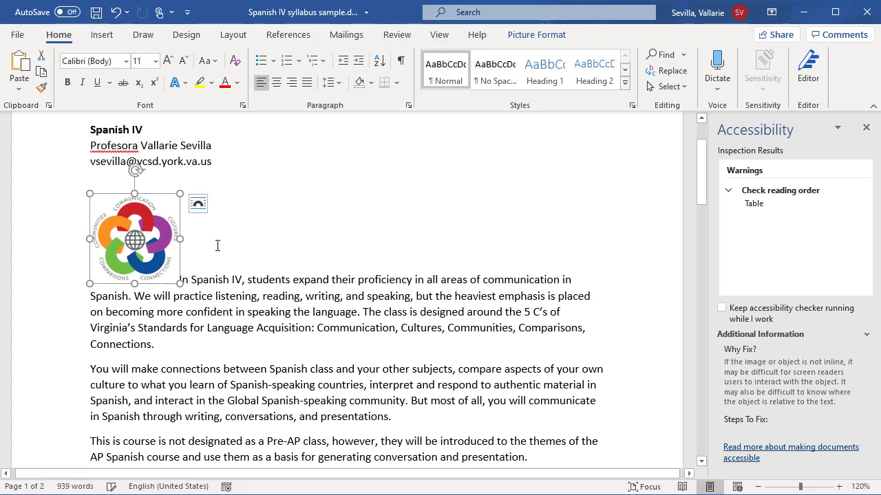
{"action": "left_click", "coordinate": [189, 252]}
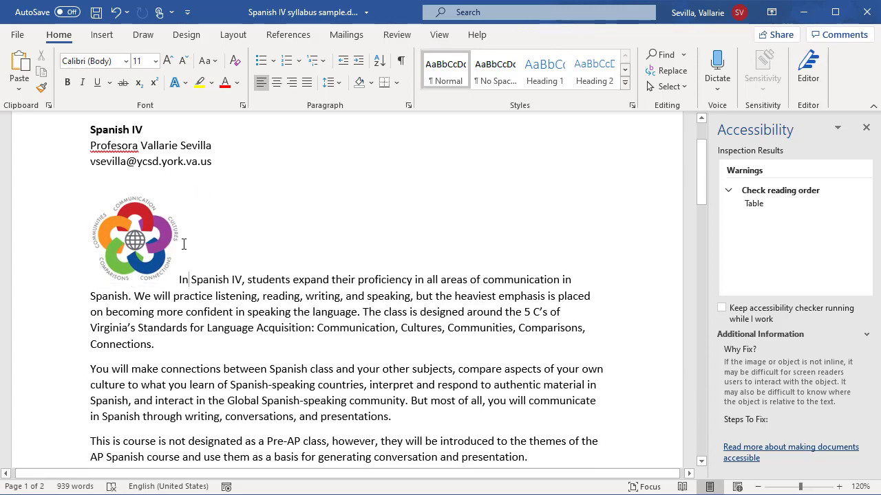
{"action": "left_click", "coordinate": [146, 238]}
{"action": "left_click", "coordinate": [183, 273]}
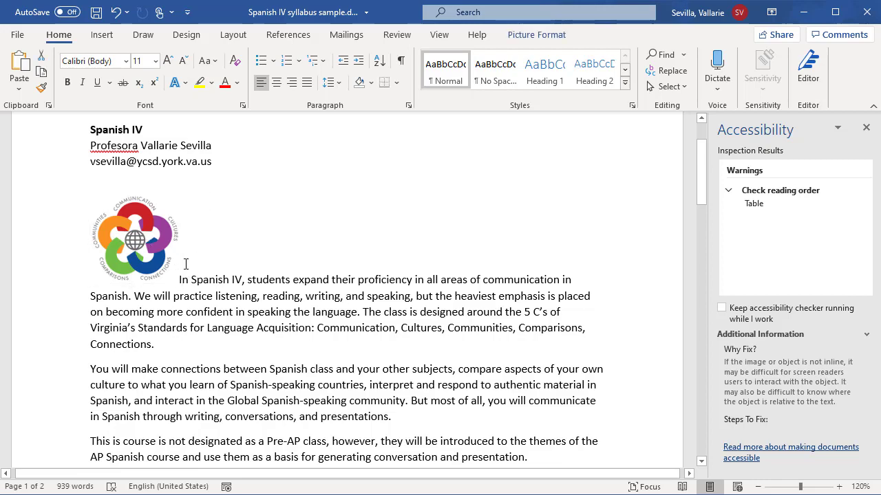
- Go to the table flagged by the reading order warning and read the checker's steps to fix it
{"action": "scroll", "coordinate": [505, 337], "scroll_direction": "down", "scroll_amount": 8}
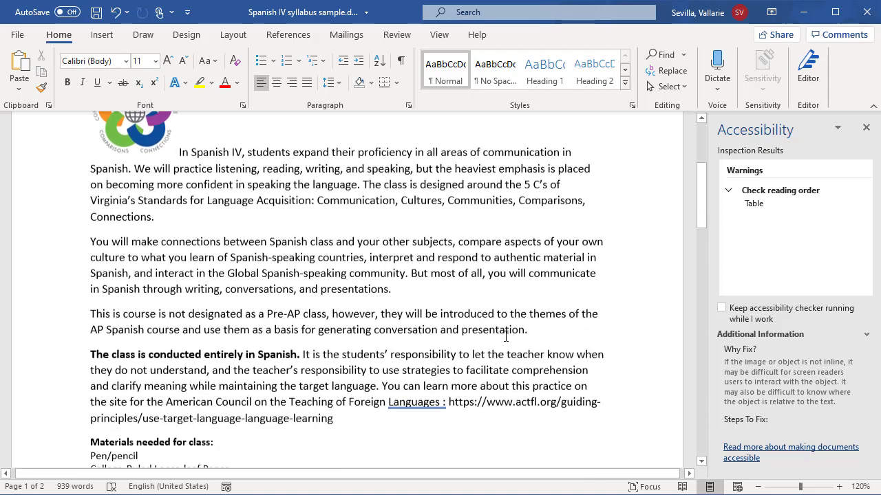
{"action": "left_click", "coordinate": [754, 204]}
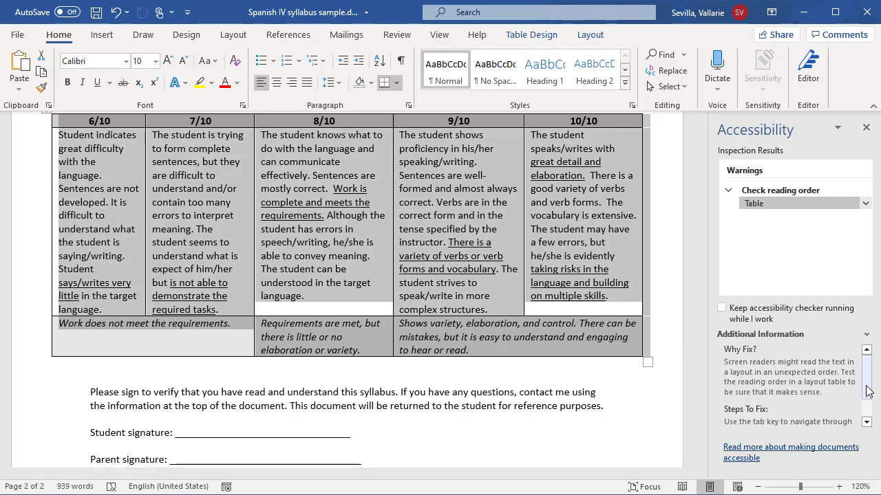
{"action": "left_click_drag", "start_coordinate": [868, 378], "coordinate": [868, 400]}
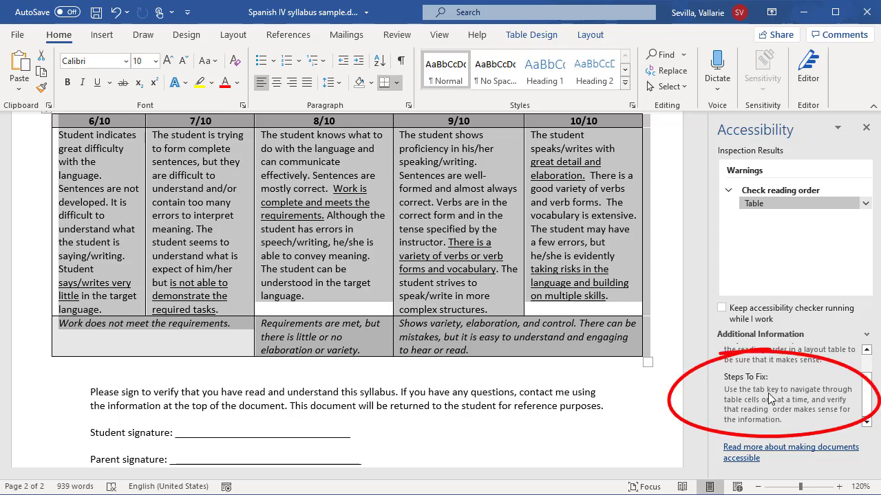
- Examine the proficiency rubric's 6/10 column and its bottom row of merged cells for reading order
{"action": "left_click", "coordinate": [114, 150]}
{"action": "left_click", "coordinate": [119, 119]}
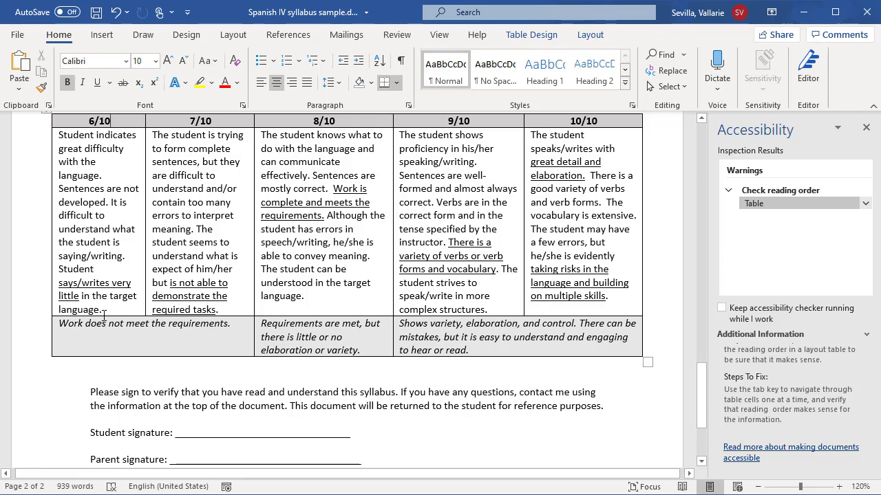
{"action": "left_click", "coordinate": [38, 339]}
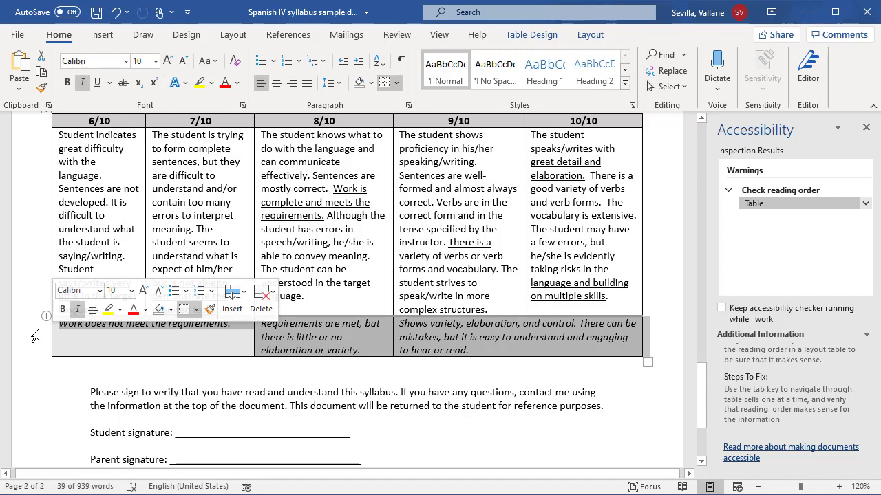
{"action": "left_click", "coordinate": [52, 322]}
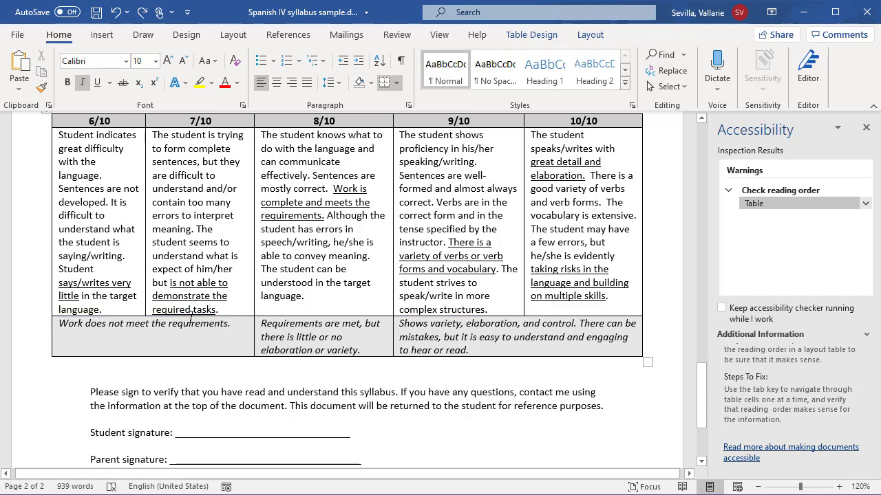
{"action": "left_click_drag", "start_coordinate": [228, 323], "coordinate": [85, 323]}
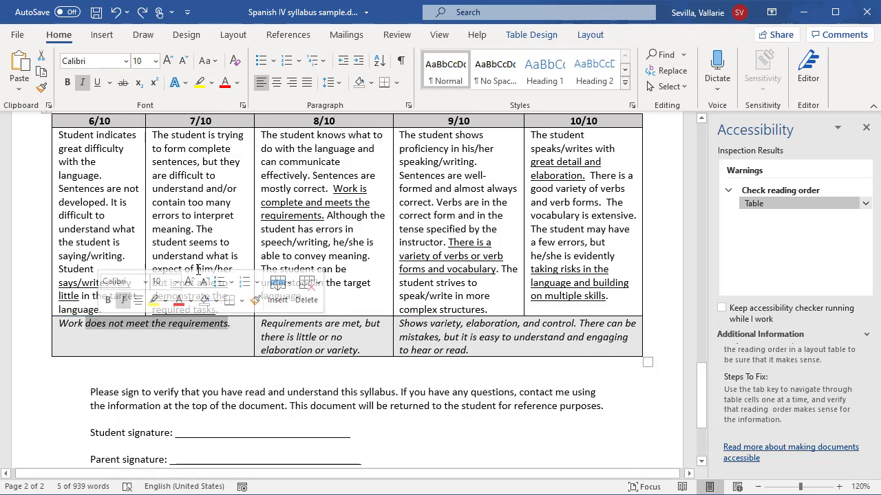
- Delete the proficiency rubric's bottom row of merged cells and close the Accessibility results
{"action": "left_click", "coordinate": [350, 234]}
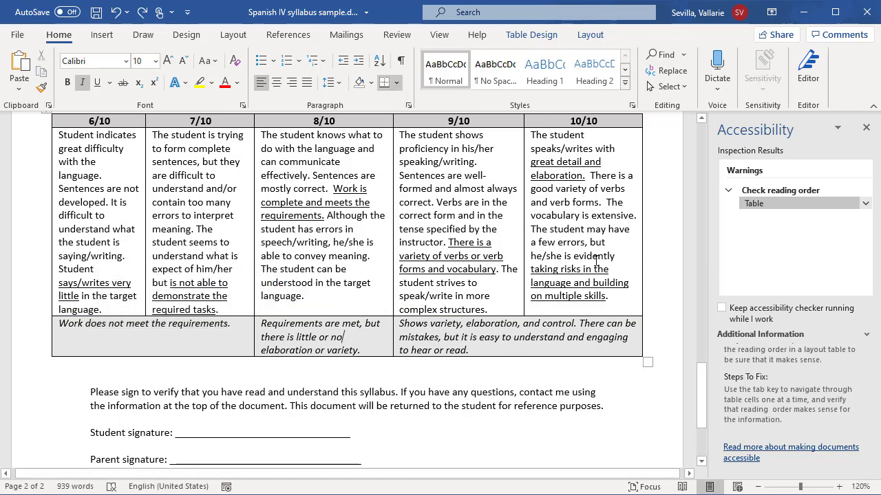
{"action": "left_click", "coordinate": [26, 340]}
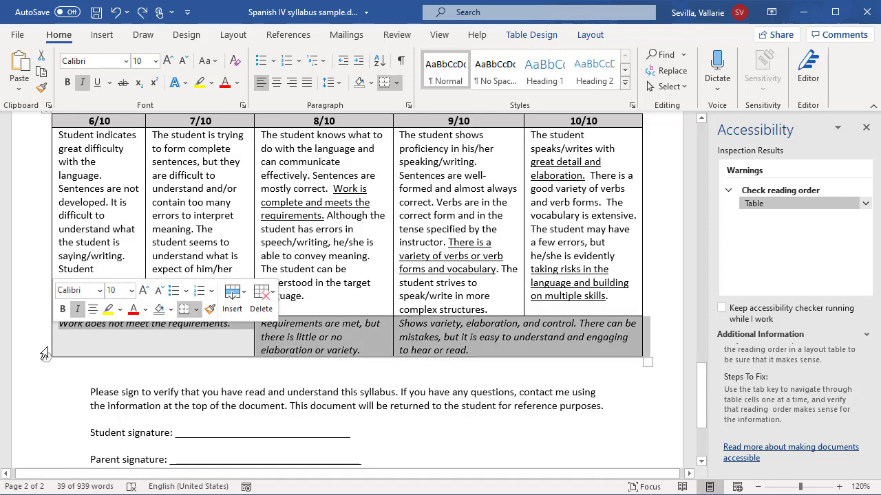
{"action": "key", "text": "BackSpace"}
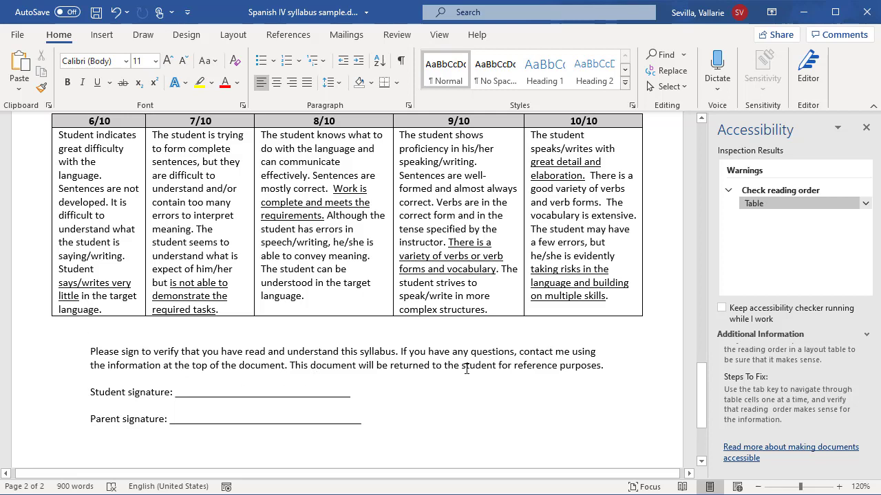
{"action": "key", "text": "BackSpace"}
{"action": "left_click", "coordinate": [869, 128]}
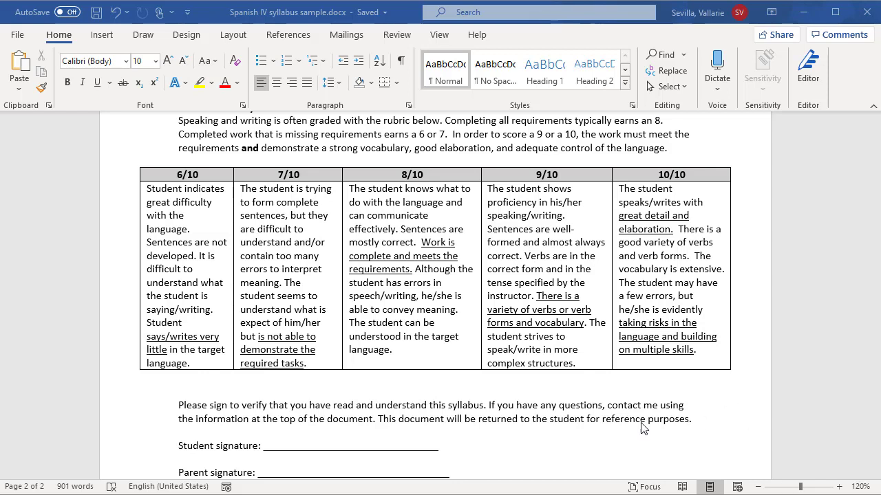
- Examine the bold section labels on page 1, from "Materials needed for class:" through "Grading:" to "Homework:", as candidates for headings
{"action": "scroll", "coordinate": [598, 402], "scroll_direction": "up", "scroll_amount": 1}
{"action": "scroll", "coordinate": [599, 402], "scroll_direction": "up", "scroll_amount": 18}
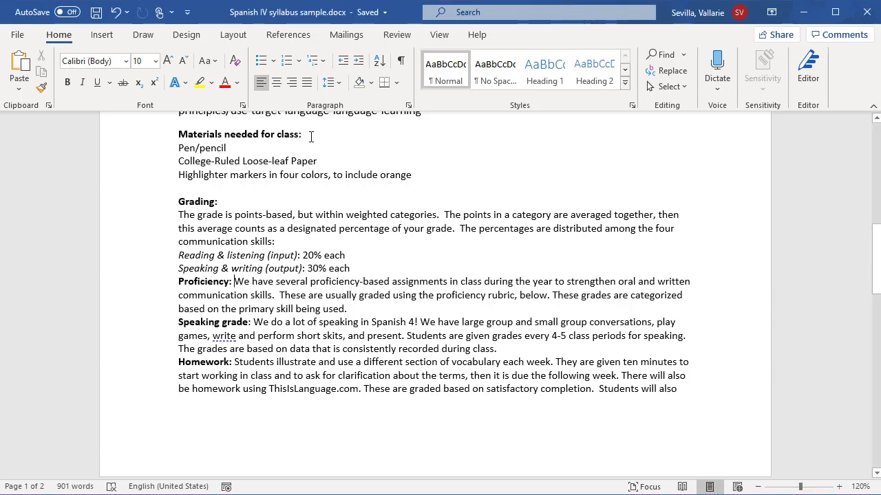
{"action": "left_click", "coordinate": [165, 141]}
{"action": "left_click", "coordinate": [145, 201]}
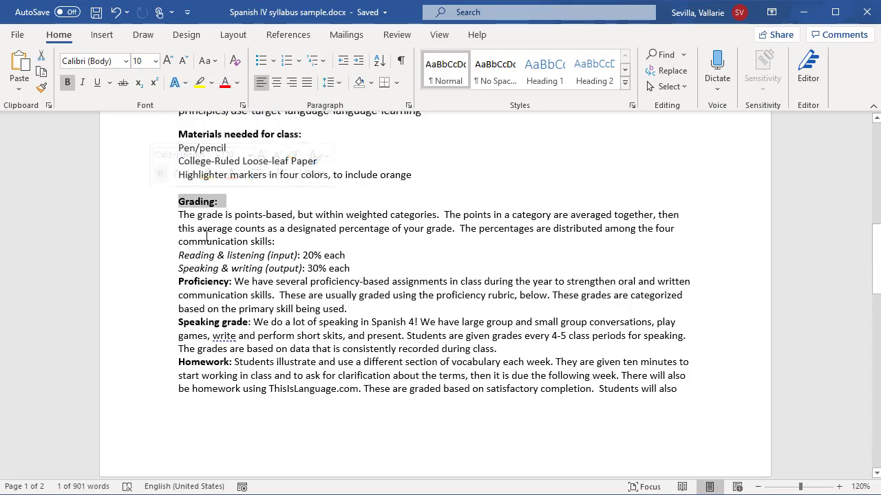
{"action": "left_click", "coordinate": [422, 270]}
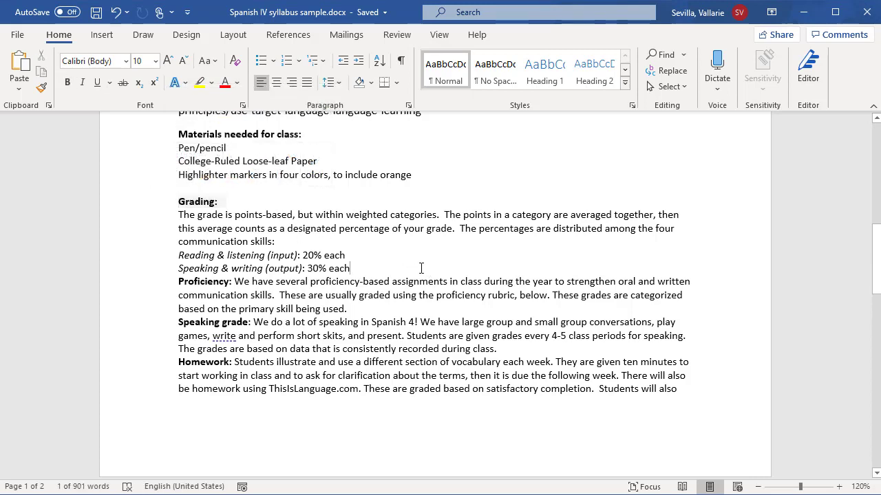
{"action": "scroll", "coordinate": [388, 356], "scroll_direction": "down", "scroll_amount": 6}
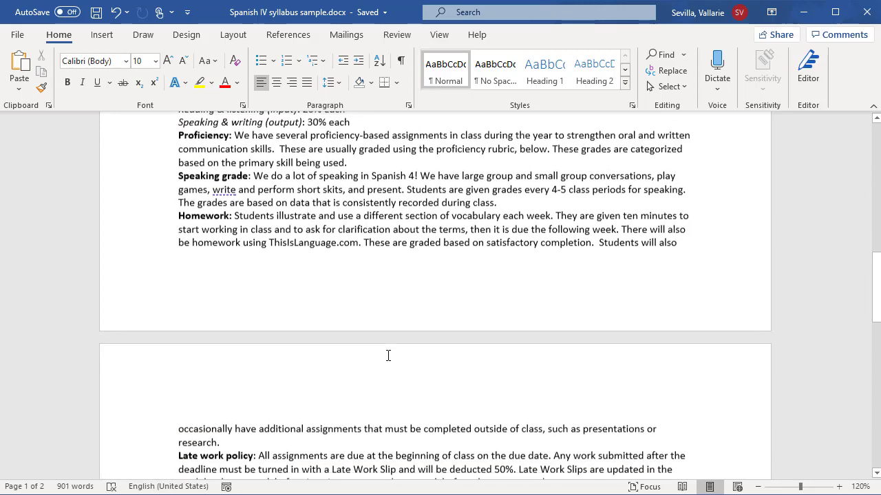
{"action": "left_click", "coordinate": [163, 129]}
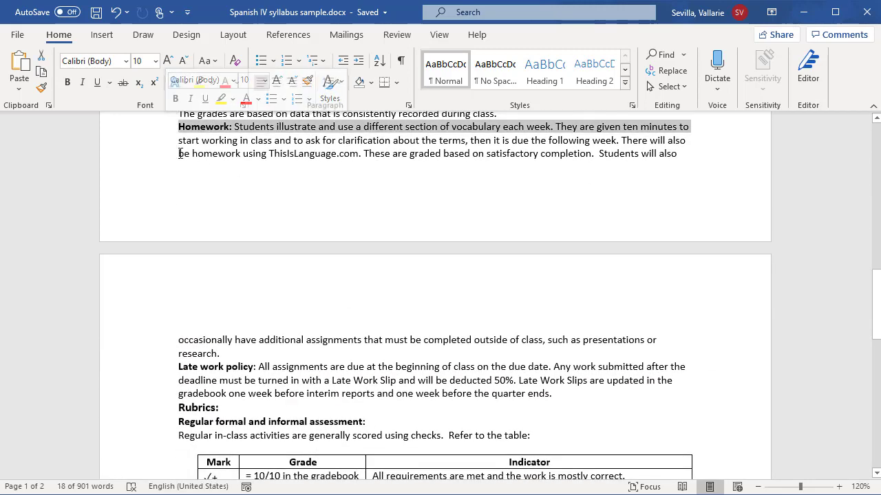
{"action": "left_click", "coordinate": [241, 191]}
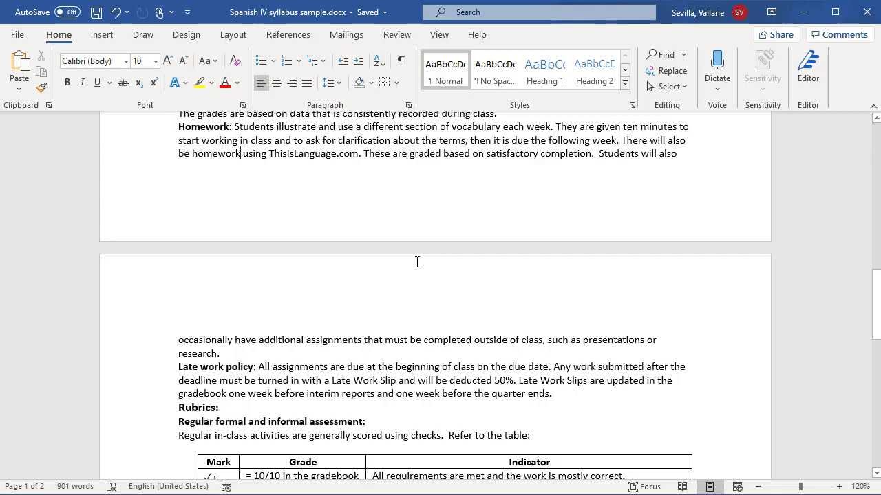
{"action": "scroll", "coordinate": [417, 262], "scroll_direction": "up", "scroll_amount": 3}
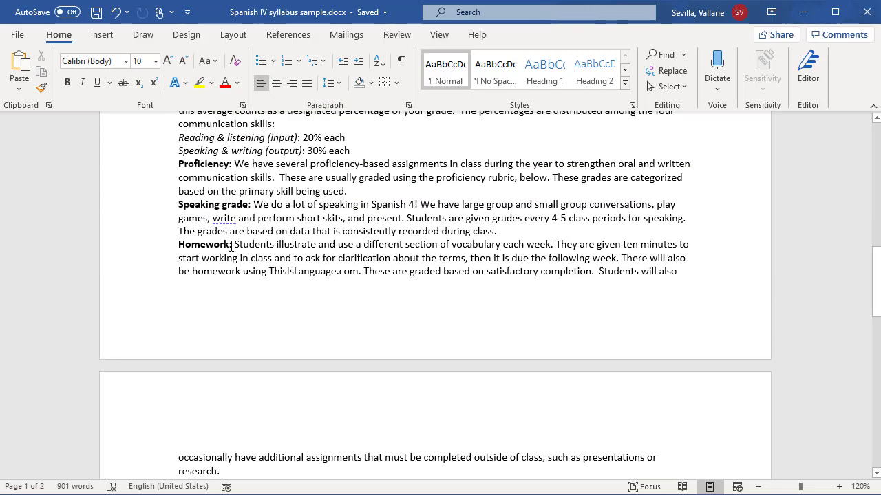
{"action": "left_click_drag", "start_coordinate": [231, 246], "coordinate": [204, 245]}
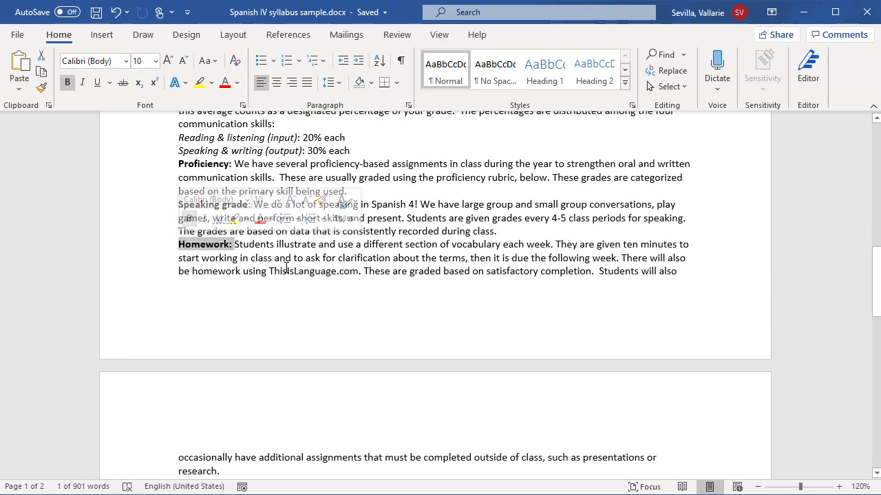
{"action": "scroll", "coordinate": [296, 364], "scroll_direction": "up", "scroll_amount": 3}
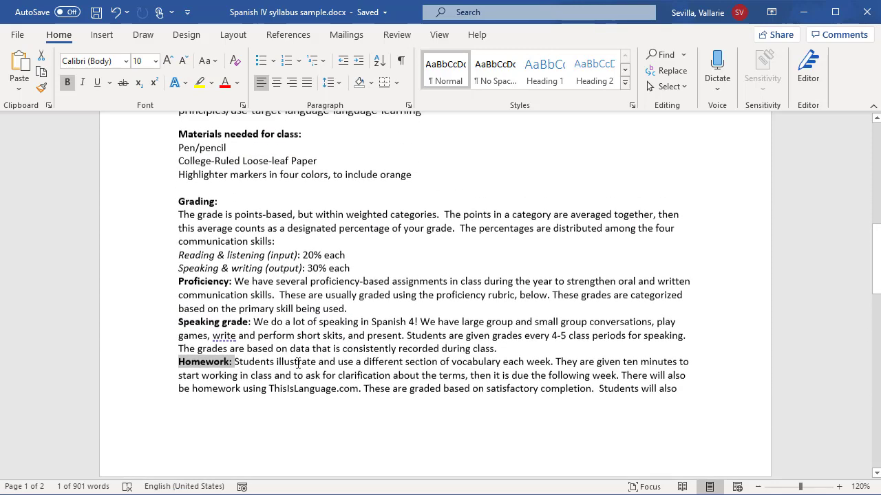
{"action": "left_click", "coordinate": [433, 348]}
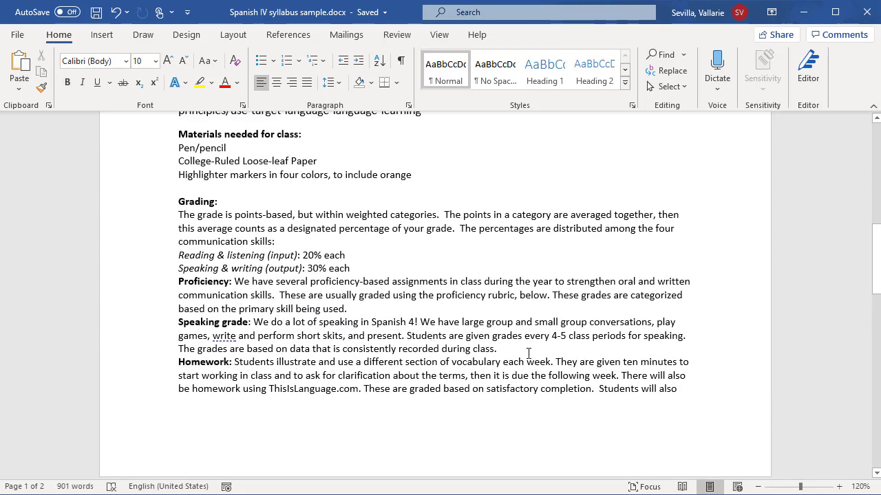
{"action": "key", "text": "End"}
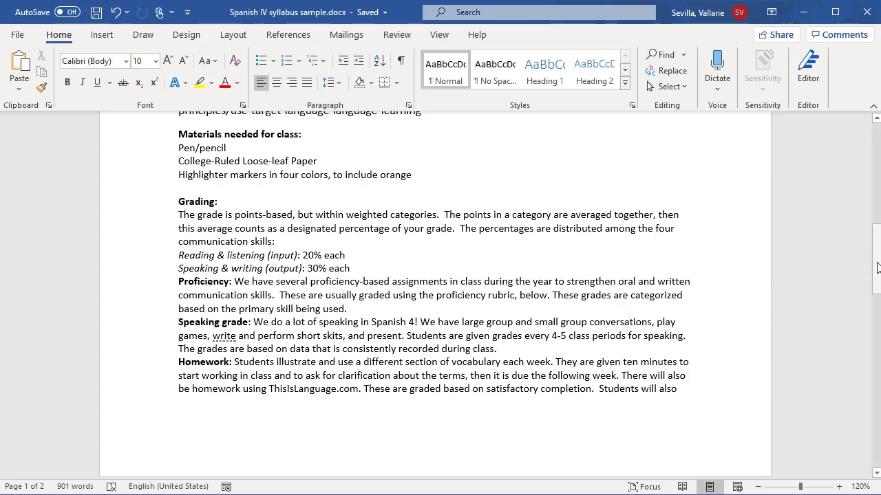
- Show the Navigation Pane to check which headings the syllabus has, and close it again
{"action": "left_click_drag", "start_coordinate": [878, 267], "coordinate": [878, 153]}
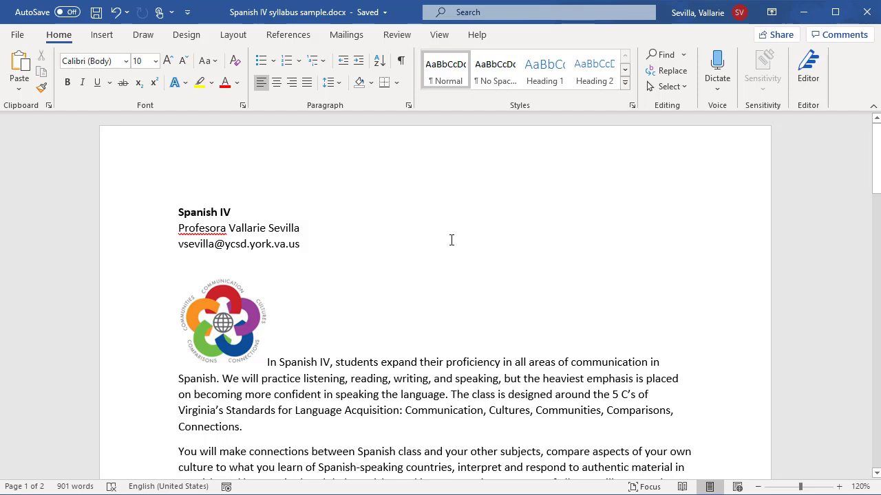
{"action": "left_click", "coordinate": [444, 39]}
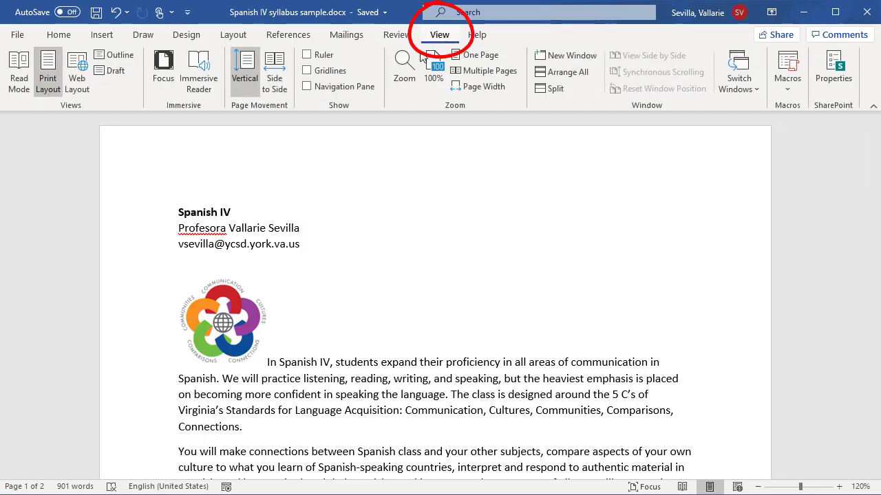
{"action": "left_click", "coordinate": [307, 87]}
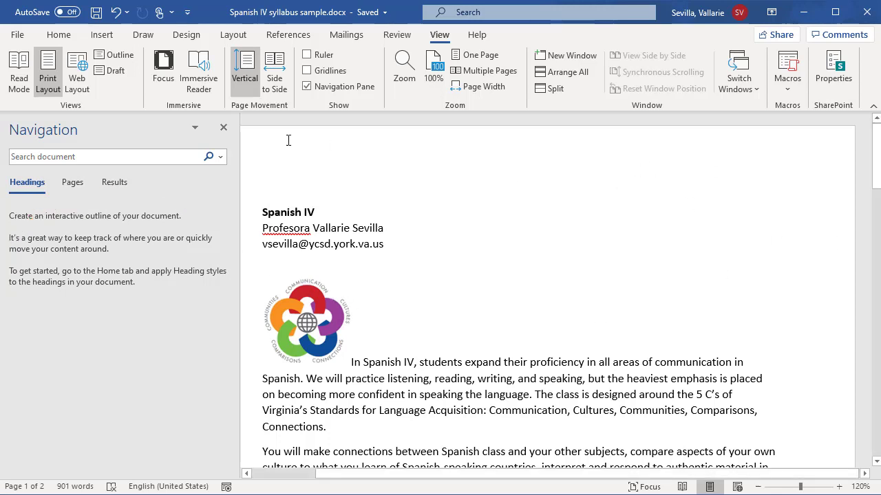
{"action": "left_click", "coordinate": [223, 128]}
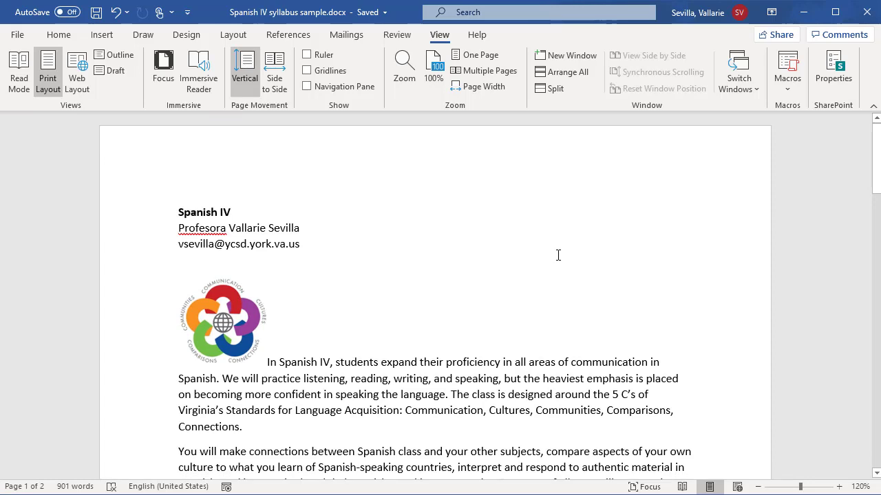
- Compare the bold "Spanish IV" line with the bold sentence "The class is conducted entirely in Spanish." as possible headings
{"action": "left_click", "coordinate": [59, 35]}
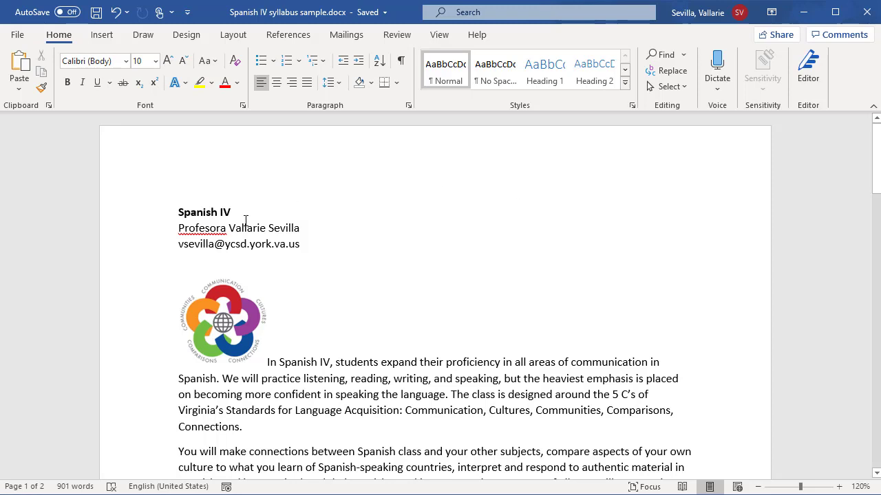
{"action": "left_click_drag", "start_coordinate": [239, 207], "coordinate": [179, 211]}
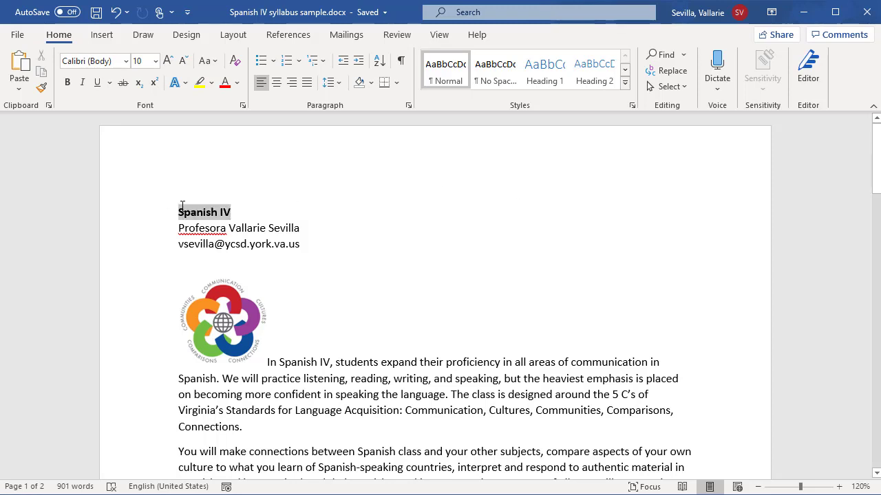
{"action": "left_click", "coordinate": [325, 250]}
{"action": "scroll", "coordinate": [335, 339], "scroll_direction": "down", "scroll_amount": 3}
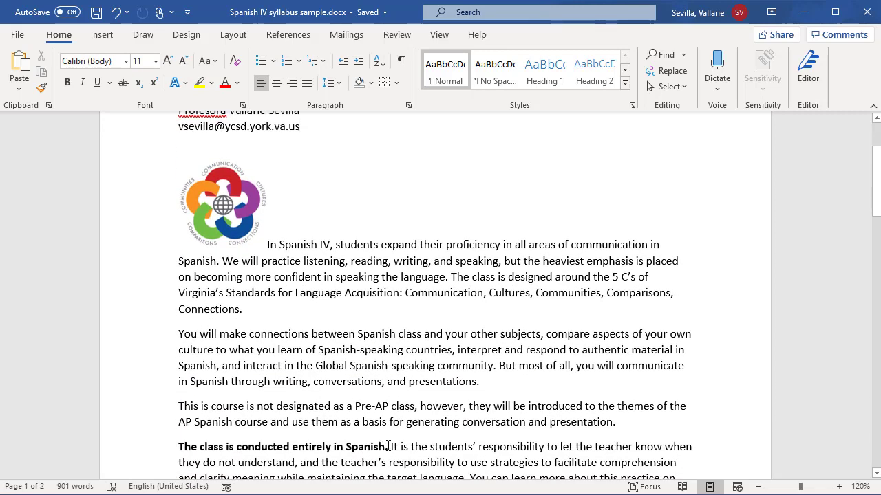
{"action": "left_click_drag", "start_coordinate": [389, 447], "coordinate": [180, 447]}
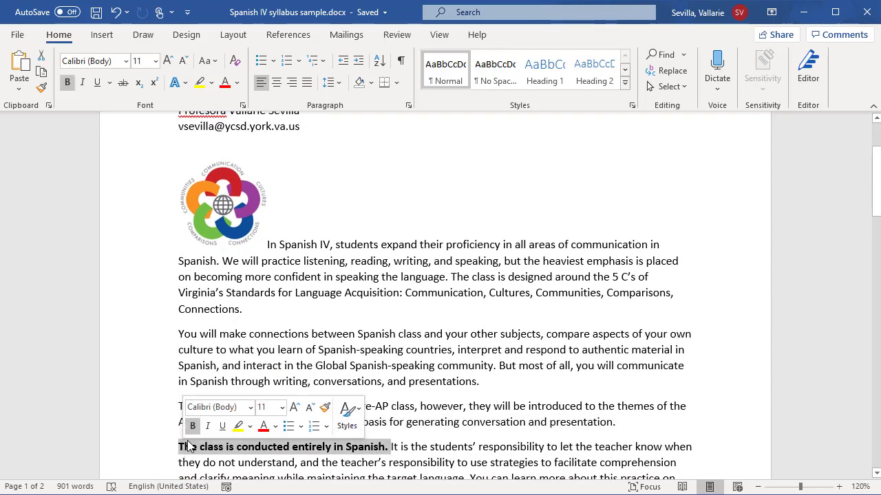
{"action": "scroll", "coordinate": [243, 311], "scroll_direction": "up", "scroll_amount": 1}
{"action": "scroll", "coordinate": [243, 311], "scroll_direction": "up", "scroll_amount": 2}
{"action": "left_click", "coordinate": [249, 219]}
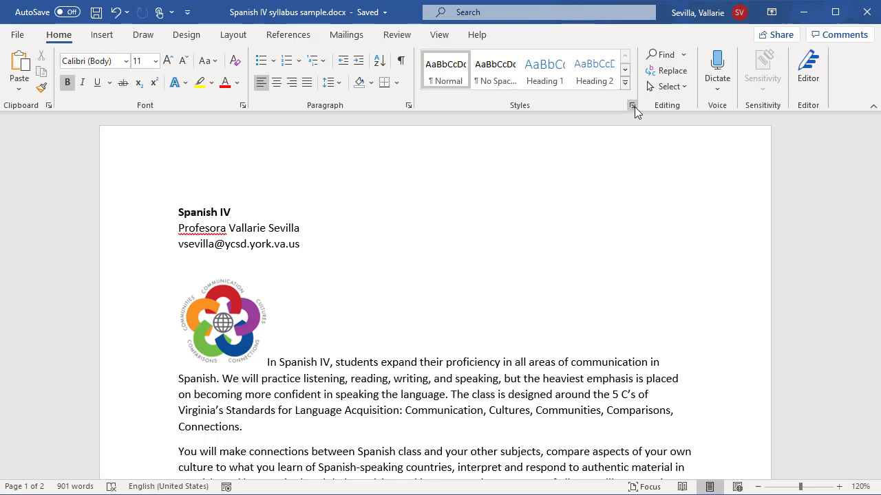
- Apply the Title style to the "Spanish IV" line and preview Heading 1 on it without applying it
{"action": "left_click", "coordinate": [153, 218]}
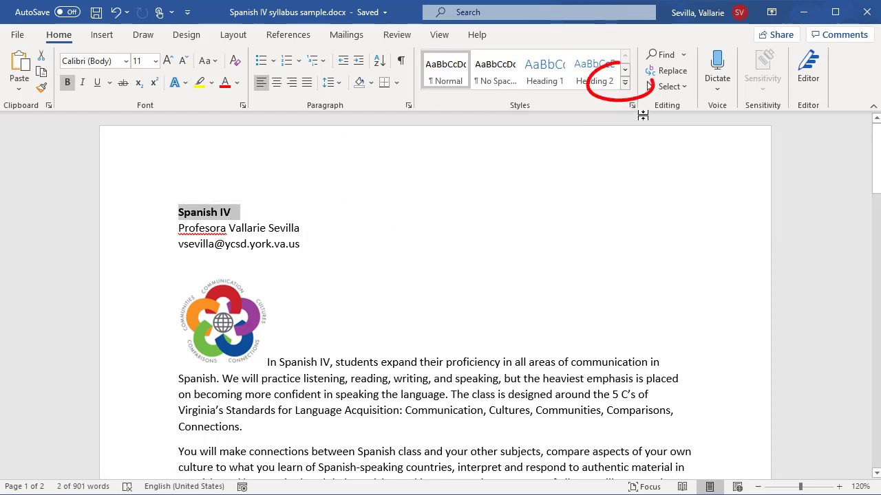
{"action": "left_click", "coordinate": [624, 84]}
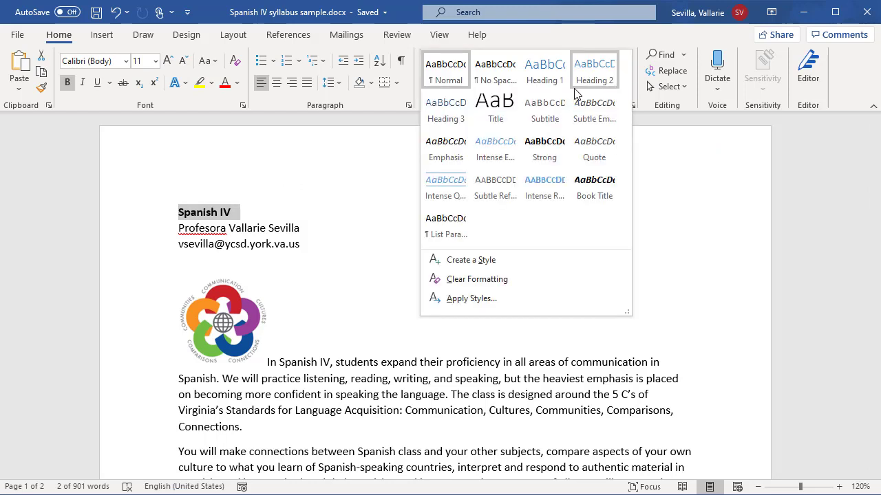
{"action": "left_click", "coordinate": [494, 110]}
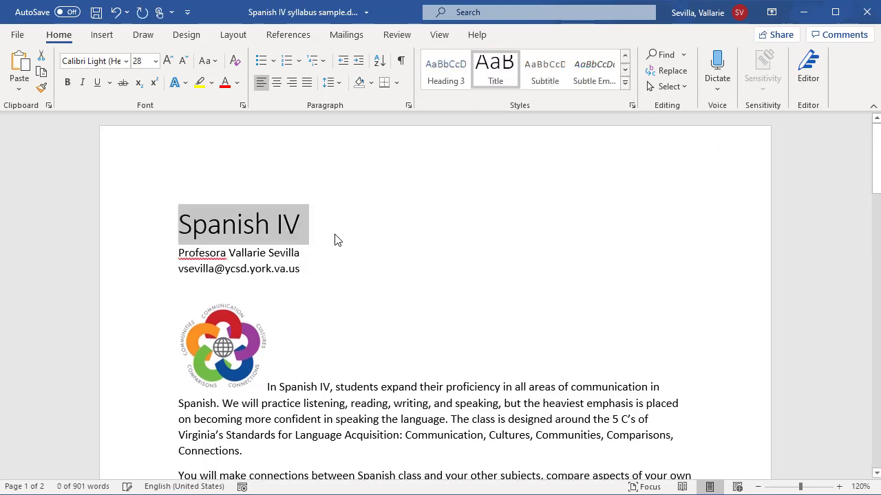
{"action": "left_click", "coordinate": [625, 85]}
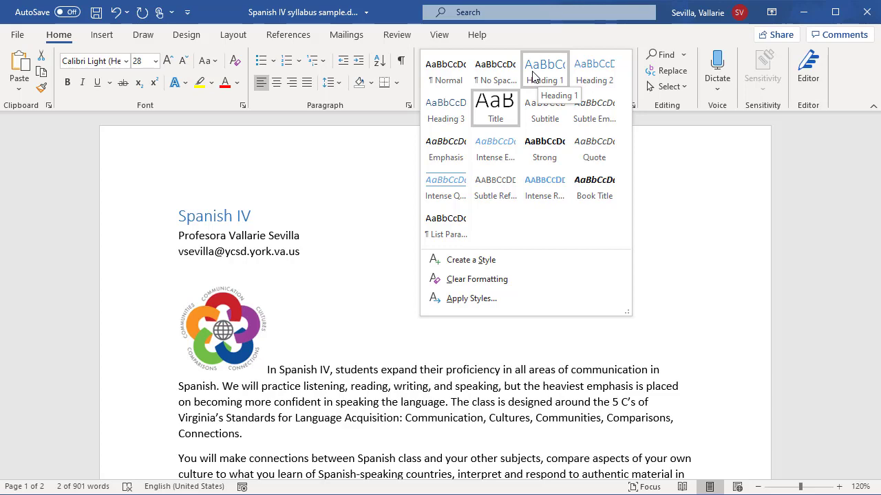
{"action": "left_click", "coordinate": [313, 293]}
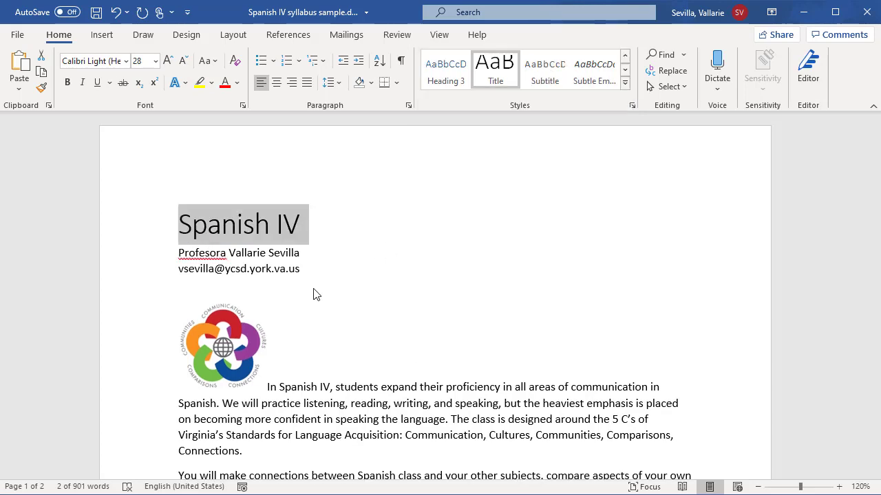
- Apply the Heading 1 style to the "Materials needed for class:" and "Grading:" lines
{"action": "scroll", "coordinate": [317, 329], "scroll_direction": "down", "scroll_amount": 5}
{"action": "scroll", "coordinate": [312, 333], "scroll_direction": "down", "scroll_amount": 3}
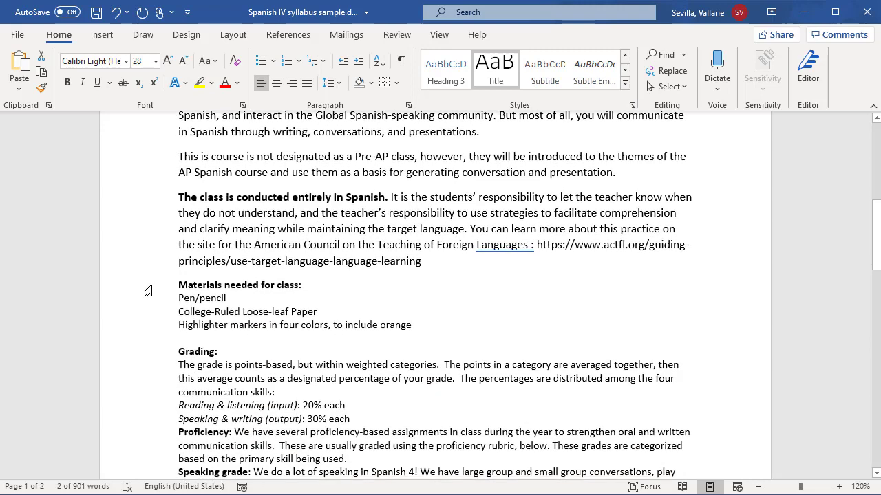
{"action": "left_click", "coordinate": [146, 286]}
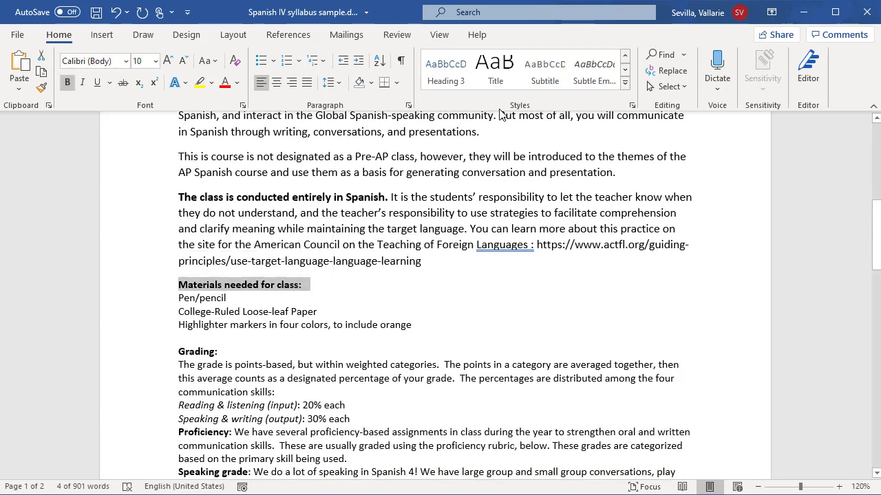
{"action": "left_click", "coordinate": [624, 55]}
{"action": "left_click", "coordinate": [563, 73]}
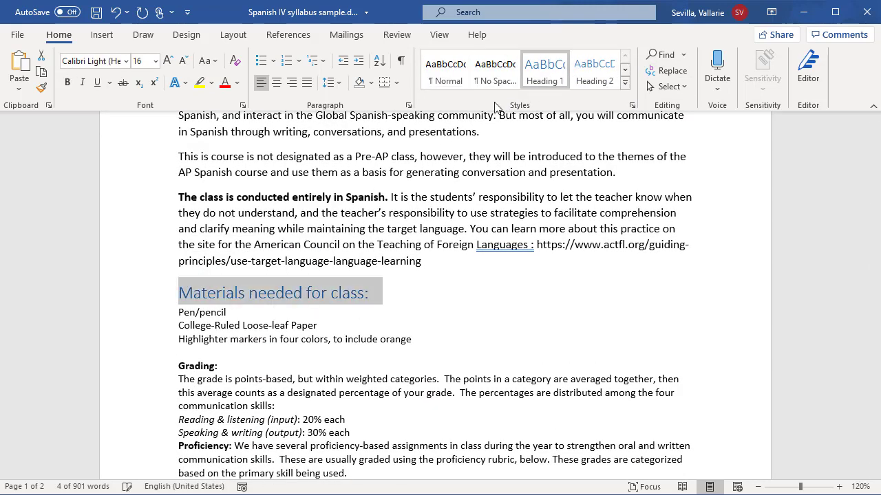
{"action": "left_click", "coordinate": [136, 370]}
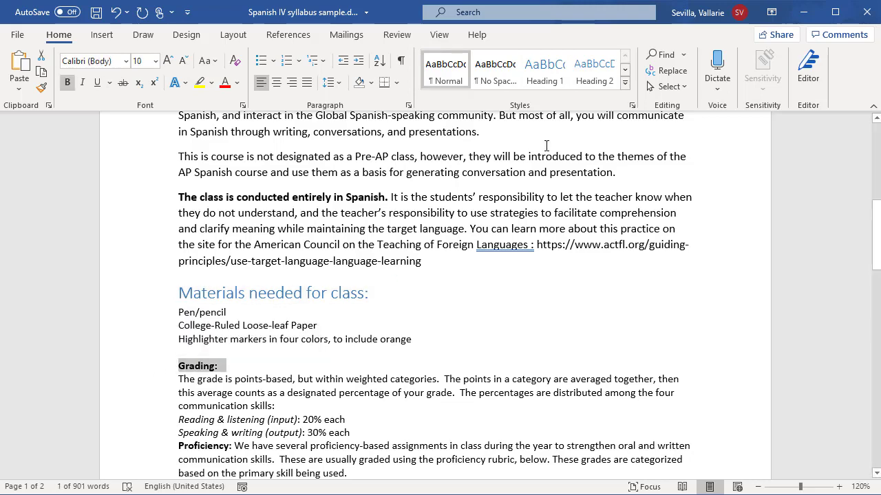
{"action": "left_click", "coordinate": [545, 73]}
- Put the bold "Proficiency:" label under Grading on its own line and apply the Heading 2 style to it
{"action": "scroll", "coordinate": [344, 357], "scroll_direction": "down", "scroll_amount": 4}
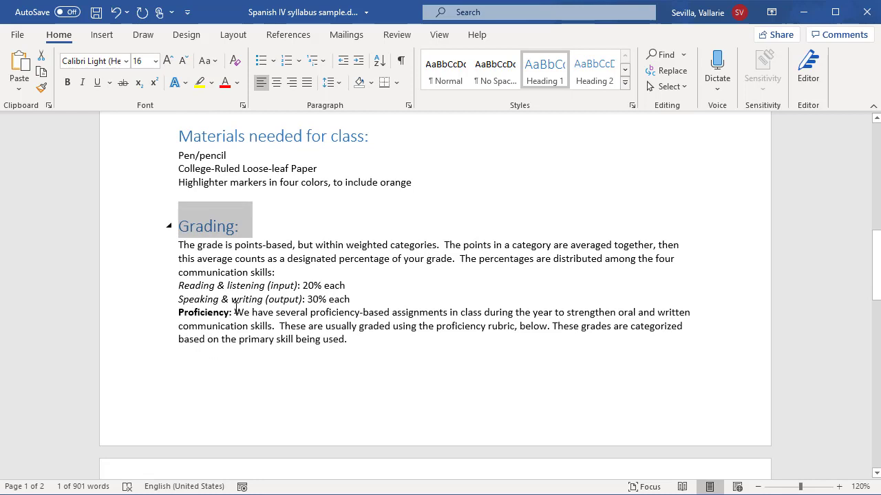
{"action": "left_click", "coordinate": [235, 312]}
{"action": "key", "text": "Return"}
{"action": "left_click", "coordinate": [153, 313]}
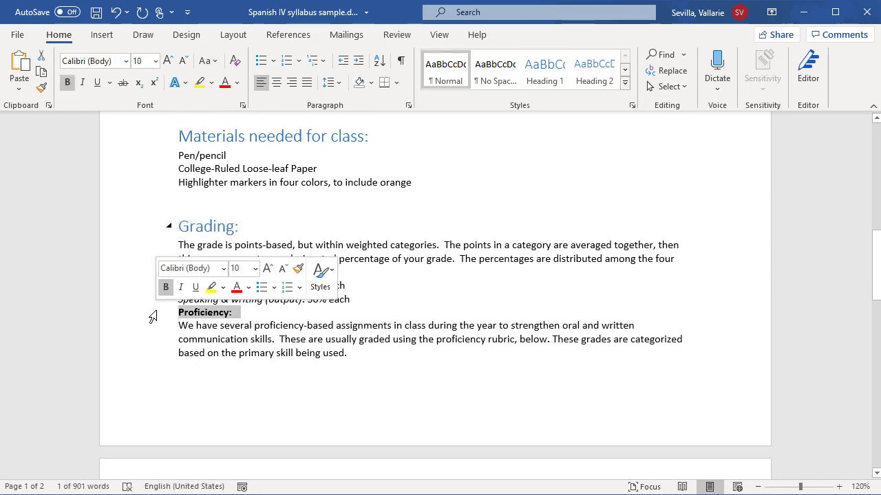
{"action": "left_click", "coordinate": [589, 77]}
- Separate the "Speaking grade:" label from its paragraph onto its own line and apply the Heading 2 style
{"action": "scroll", "coordinate": [323, 283], "scroll_direction": "down", "scroll_amount": 5}
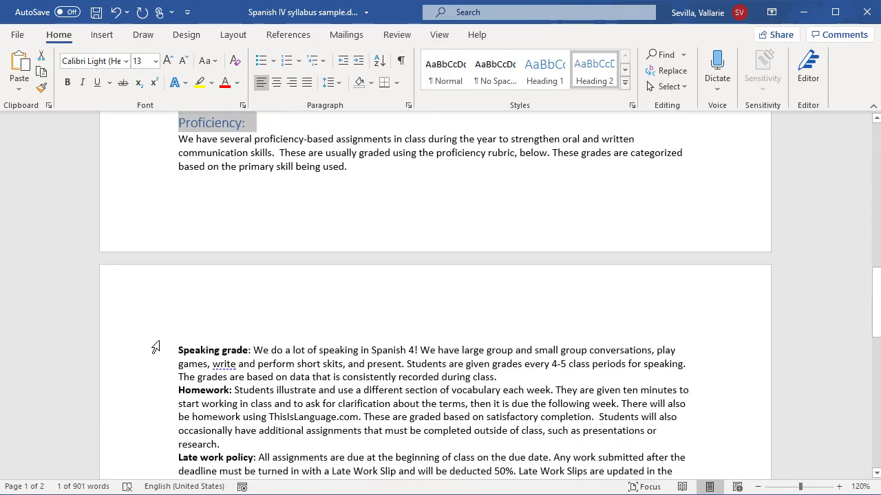
{"action": "left_click", "coordinate": [253, 347]}
{"action": "key", "text": "Return"}
{"action": "left_click", "coordinate": [153, 348]}
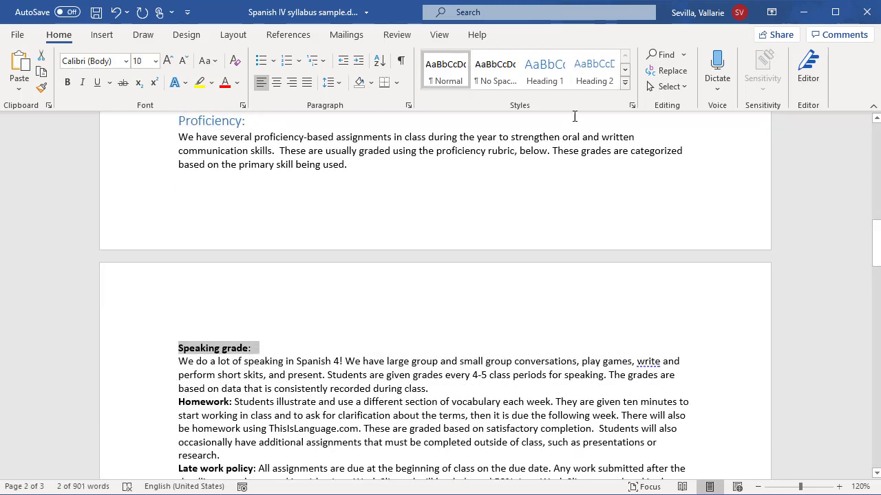
{"action": "left_click", "coordinate": [610, 74]}
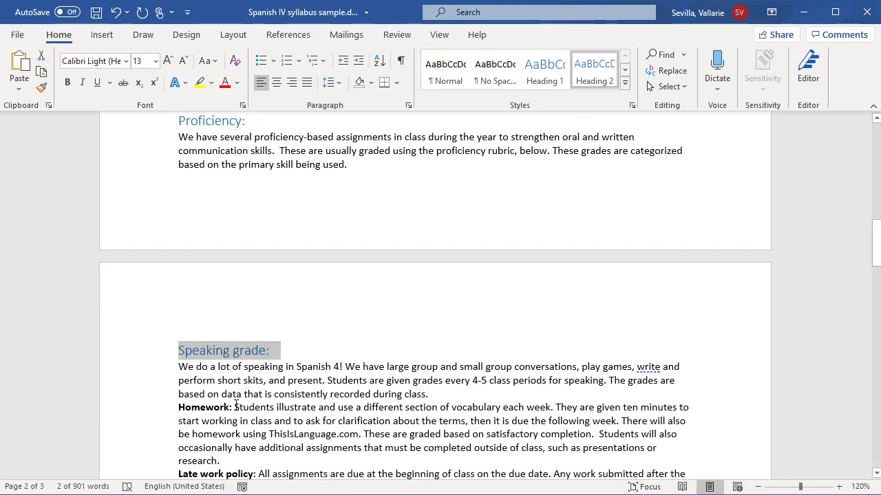
- Move the "Homework:" label onto its own line above its paragraph and style it as Heading 2
{"action": "left_click", "coordinate": [235, 406]}
{"action": "key", "text": "Return"}
{"action": "left_click", "coordinate": [141, 409]}
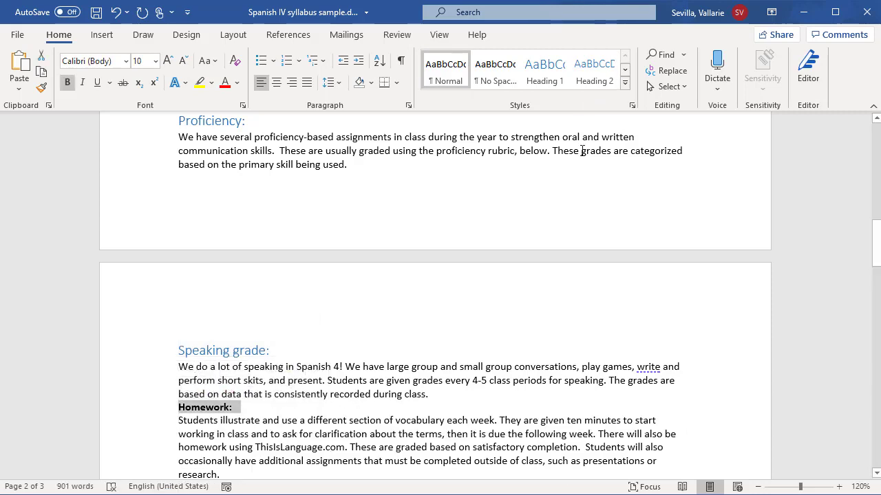
{"action": "left_click", "coordinate": [592, 74]}
- Split the "Late work policy:" label from its paragraph onto its own line and apply Heading 2
{"action": "scroll", "coordinate": [265, 341], "scroll_direction": "down", "scroll_amount": 3}
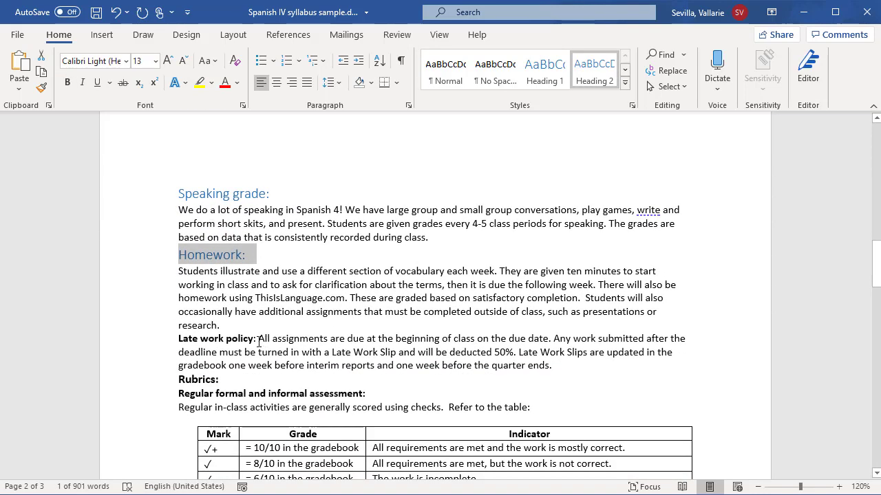
{"action": "left_click", "coordinate": [258, 340]}
{"action": "key", "text": "Return"}
{"action": "left_click", "coordinate": [147, 341]}
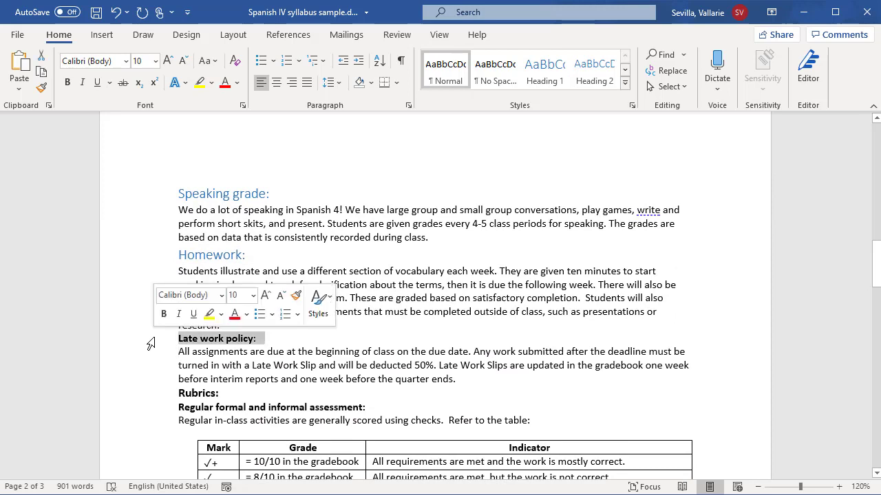
{"action": "left_click", "coordinate": [593, 77]}
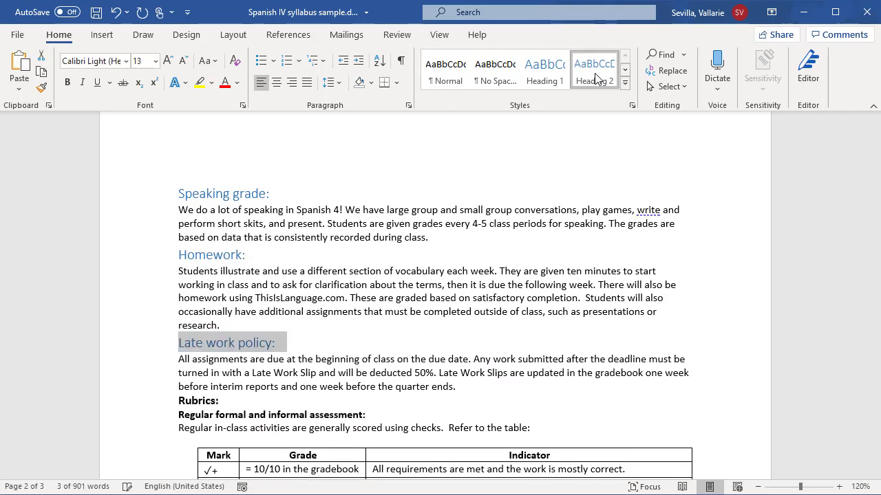
- Apply the Heading 1 style to the "Rubrics:" line above "Regular formal and informal assessment:"
{"action": "left_click", "coordinate": [337, 373]}
{"action": "left_click", "coordinate": [131, 414]}
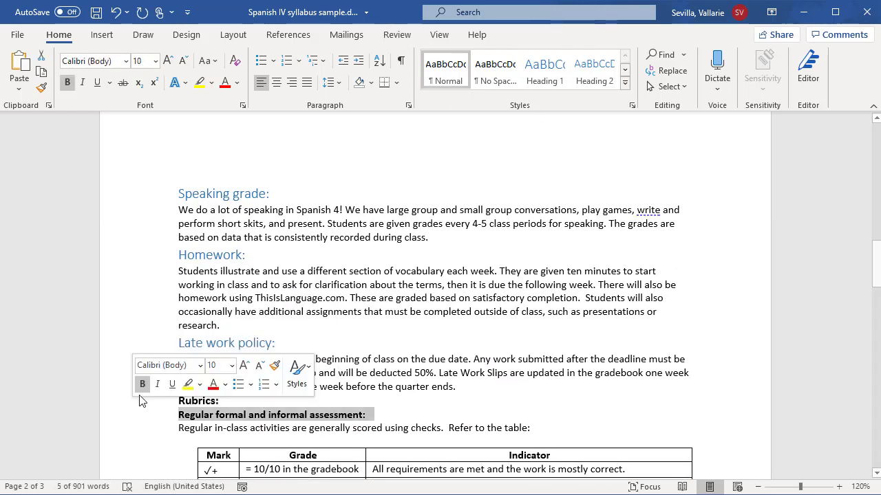
{"action": "left_click", "coordinate": [132, 401]}
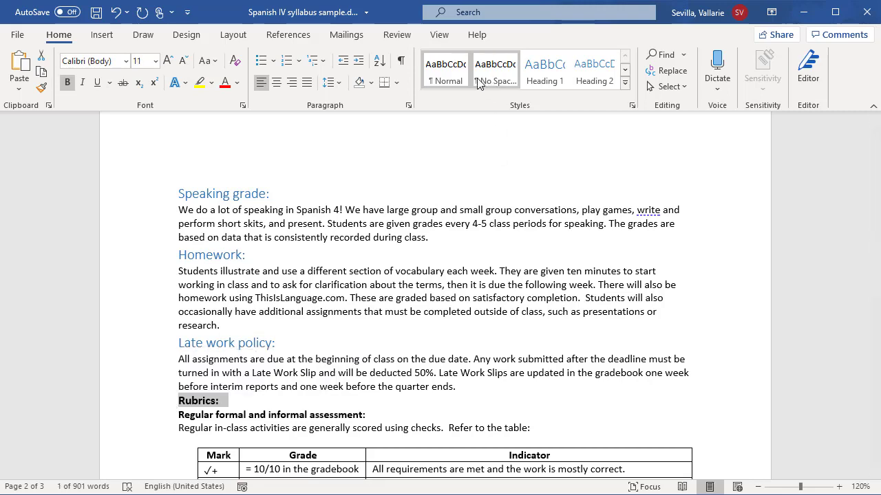
{"action": "left_click", "coordinate": [530, 77]}
- Try several style sets on the whole document and apply the one with blue Heading 1 and orange Heading 2 text
{"action": "scroll", "coordinate": [466, 338], "scroll_direction": "down", "scroll_amount": 3}
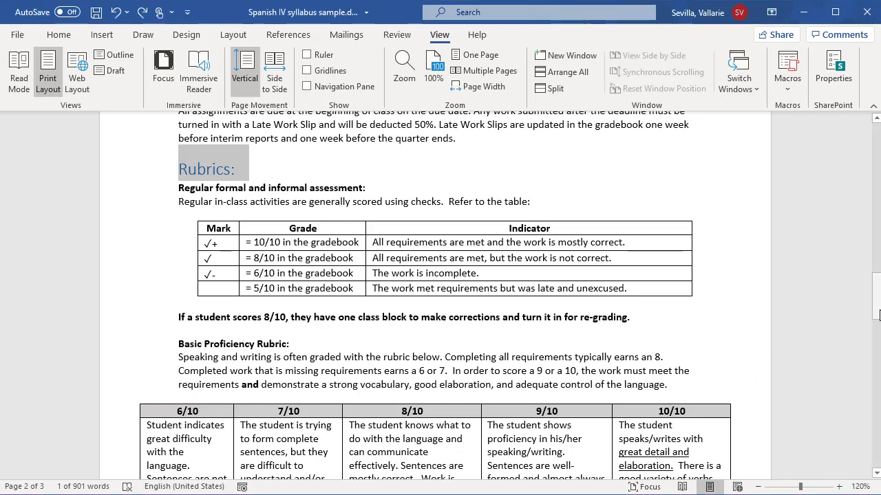
{"action": "left_click_drag", "start_coordinate": [877, 314], "coordinate": [877, 210]}
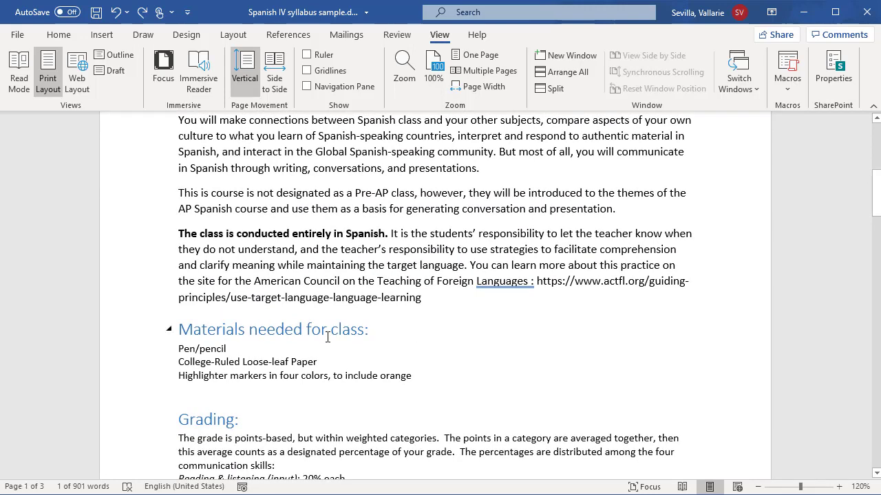
{"action": "scroll", "coordinate": [571, 367], "scroll_direction": "down", "scroll_amount": 2}
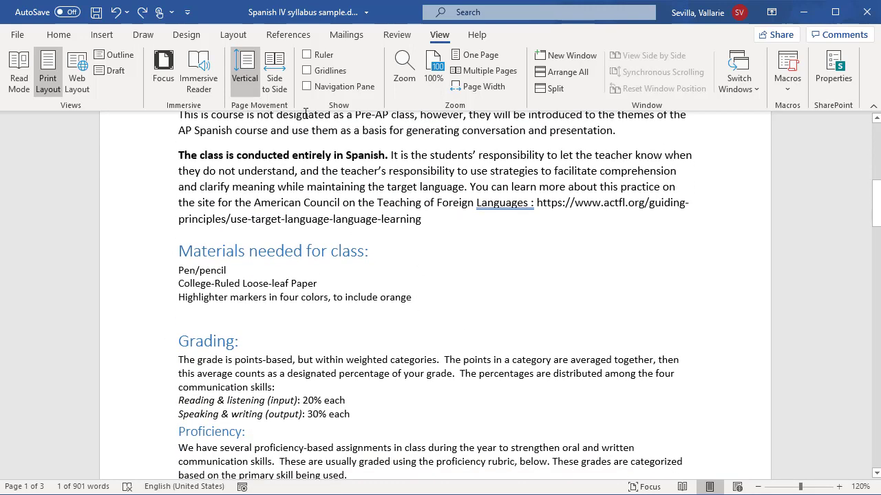
{"action": "left_click", "coordinate": [186, 36]}
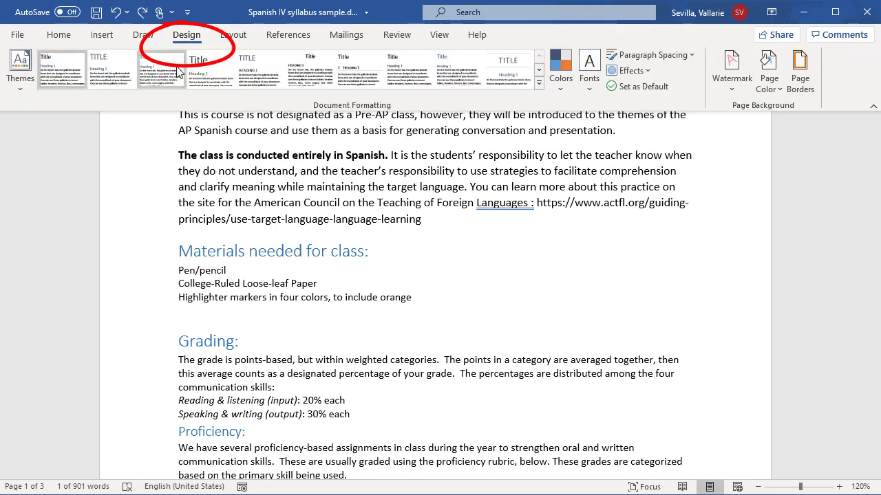
{"action": "left_click", "coordinate": [117, 77]}
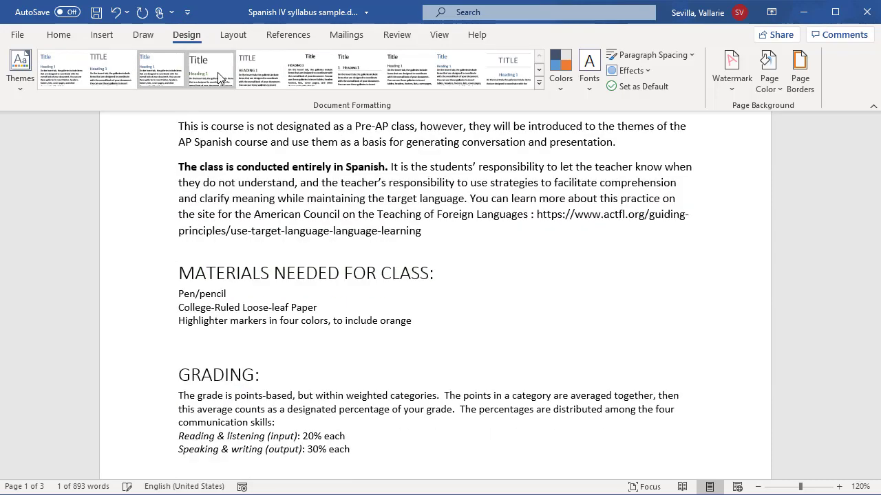
{"action": "left_click", "coordinate": [218, 72]}
{"action": "left_click", "coordinate": [256, 74]}
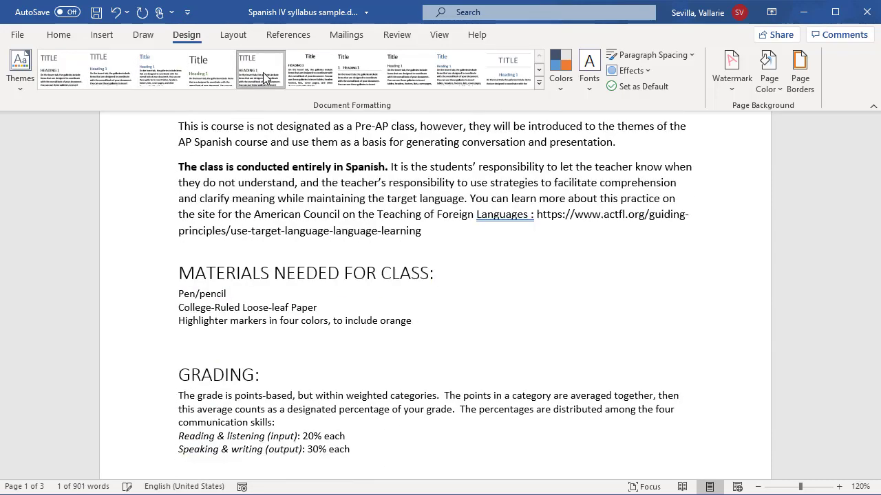
{"action": "left_click", "coordinate": [319, 78]}
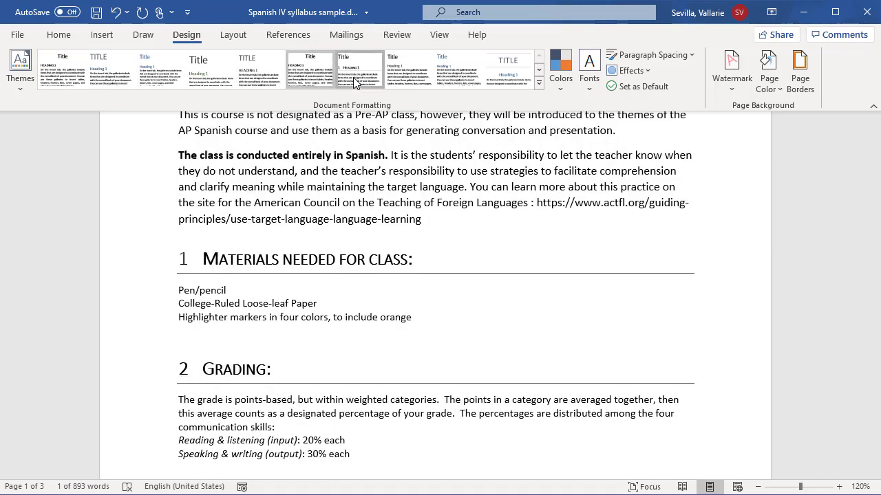
{"action": "left_click", "coordinate": [359, 76]}
{"action": "left_click", "coordinate": [423, 81]}
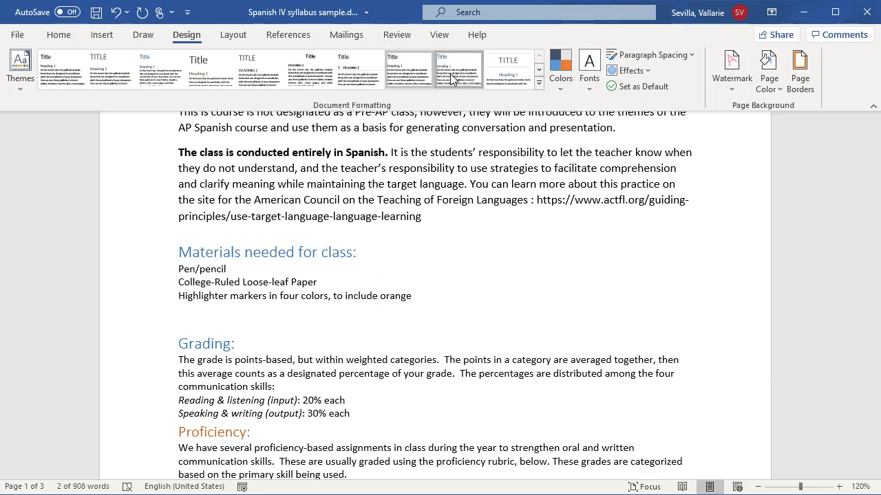
{"action": "left_click", "coordinate": [459, 75]}
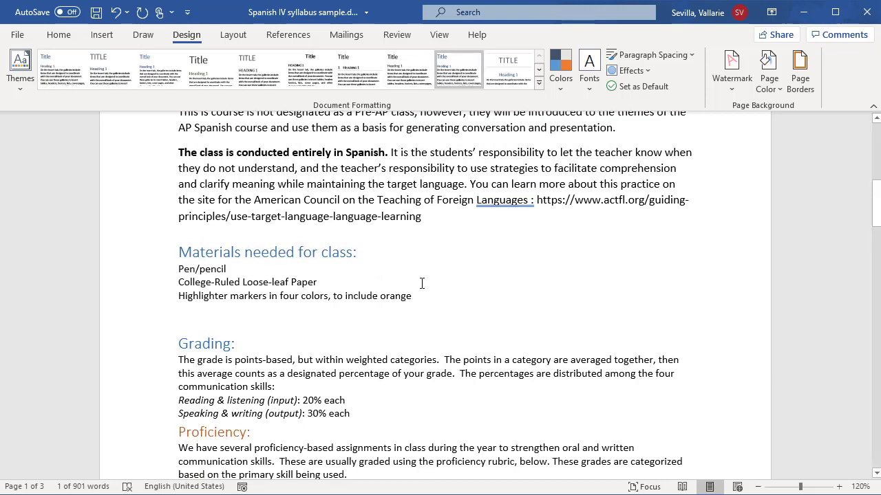
- Format the "Materials needed for class:" heading as black, bold, 12 pt and centered
{"action": "left_click", "coordinate": [59, 36]}
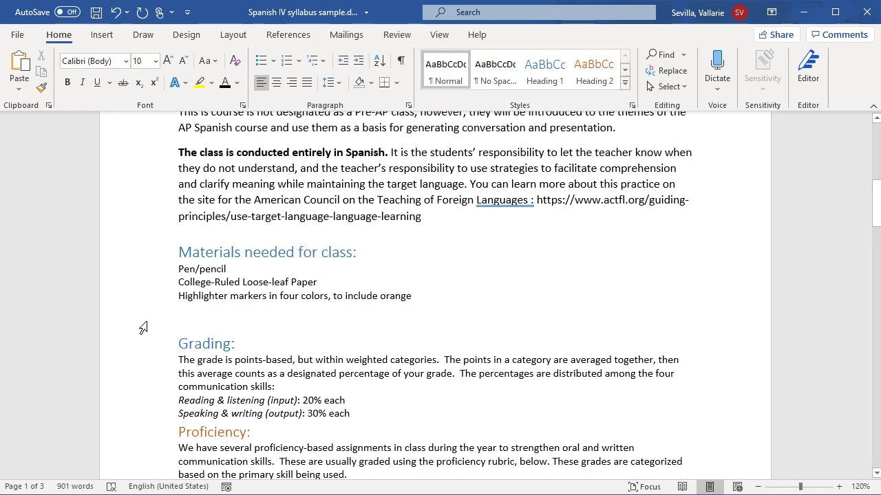
{"action": "left_click", "coordinate": [152, 260]}
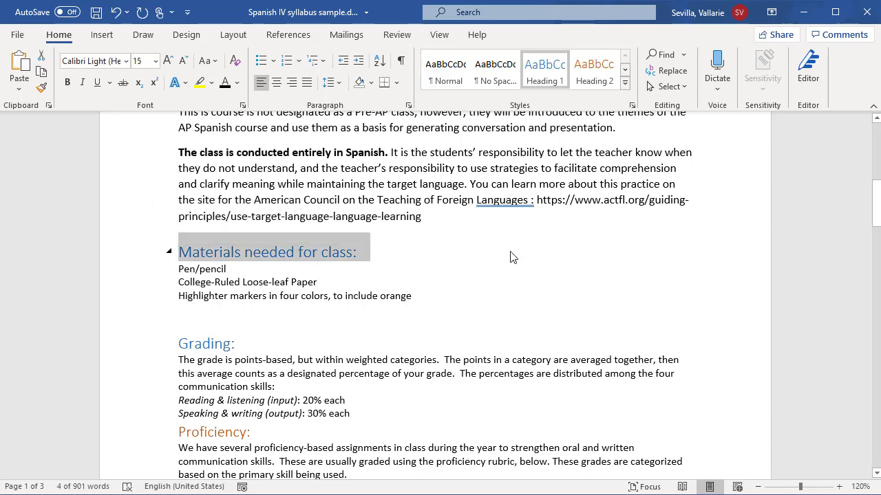
{"action": "left_click", "coordinate": [223, 84]}
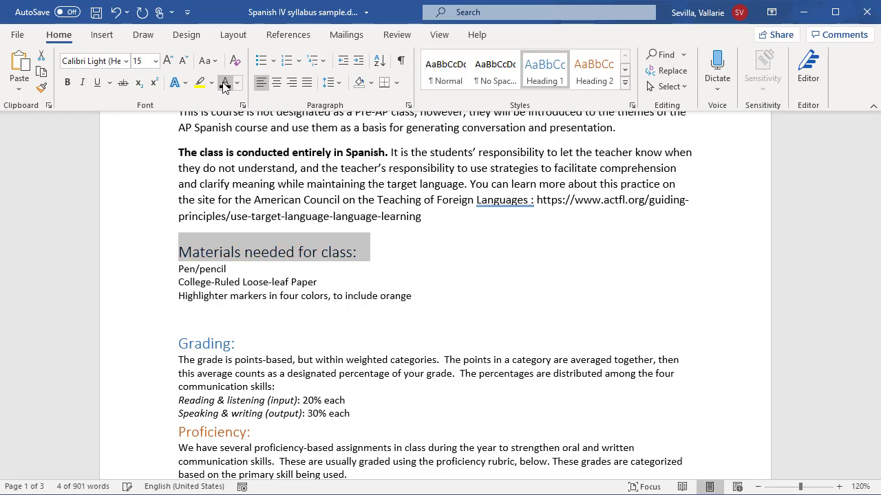
{"action": "left_click", "coordinate": [67, 82]}
{"action": "left_click", "coordinate": [183, 62]}
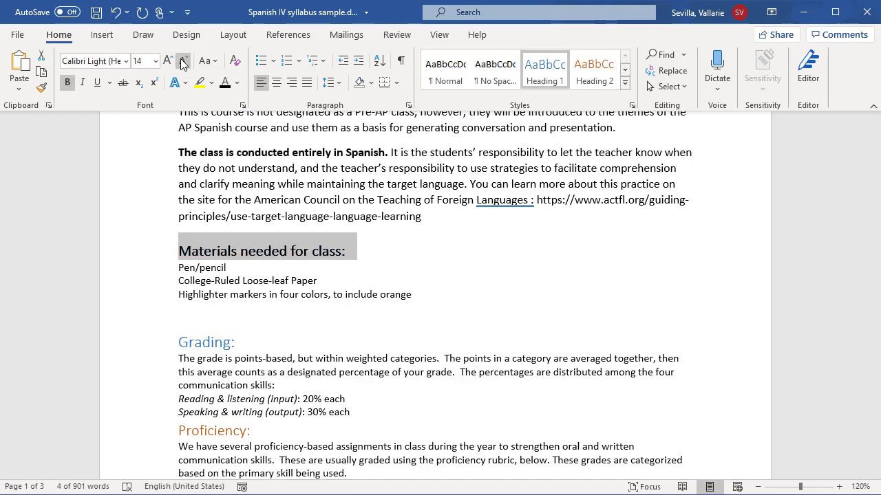
{"action": "left_click", "coordinate": [183, 62]}
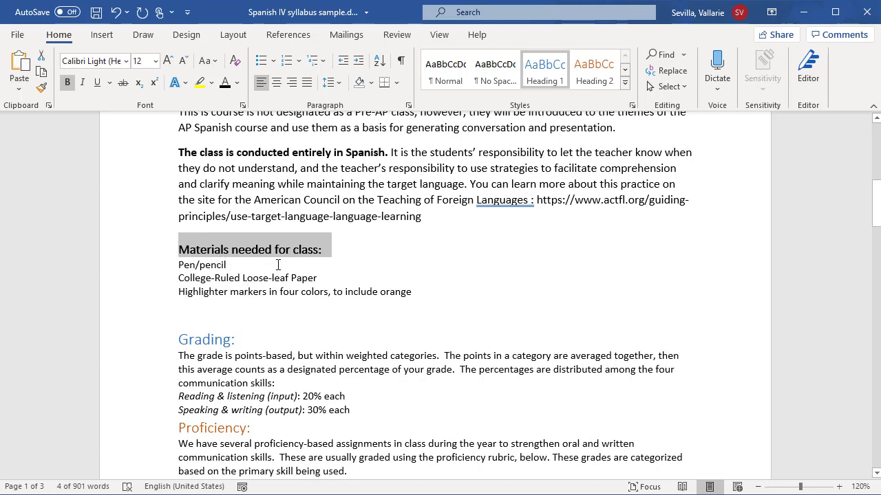
{"action": "left_click", "coordinate": [276, 83]}
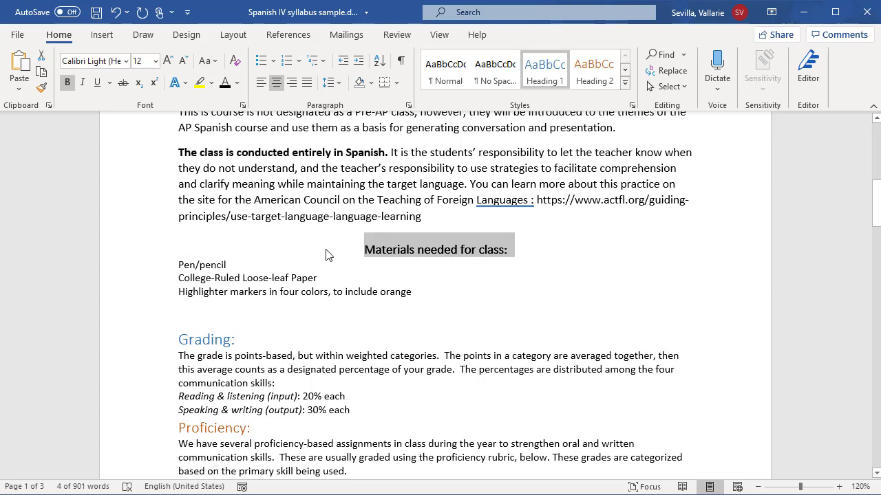
- Update the Heading 1 style to match the "Materials needed for class:" line and check the other Heading 1 lines through "Rubrics:"
{"action": "right_click", "coordinate": [531, 74]}
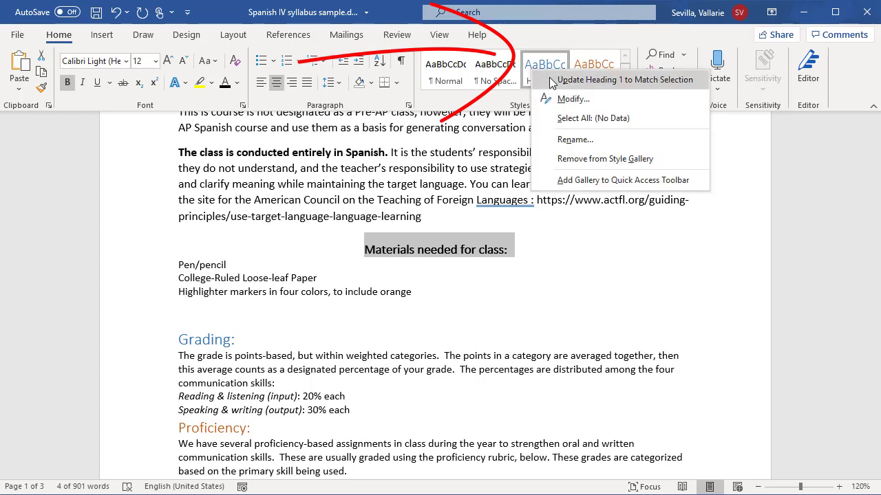
{"action": "left_click", "coordinate": [552, 79]}
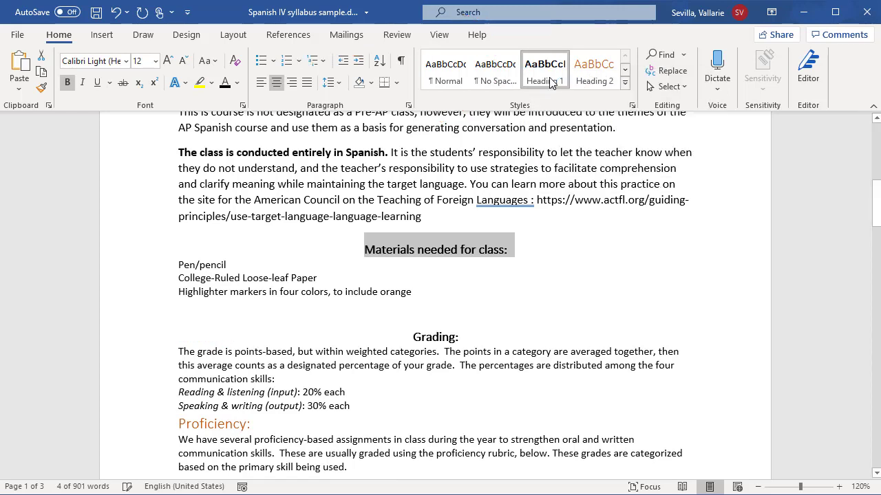
{"action": "left_click", "coordinate": [515, 297]}
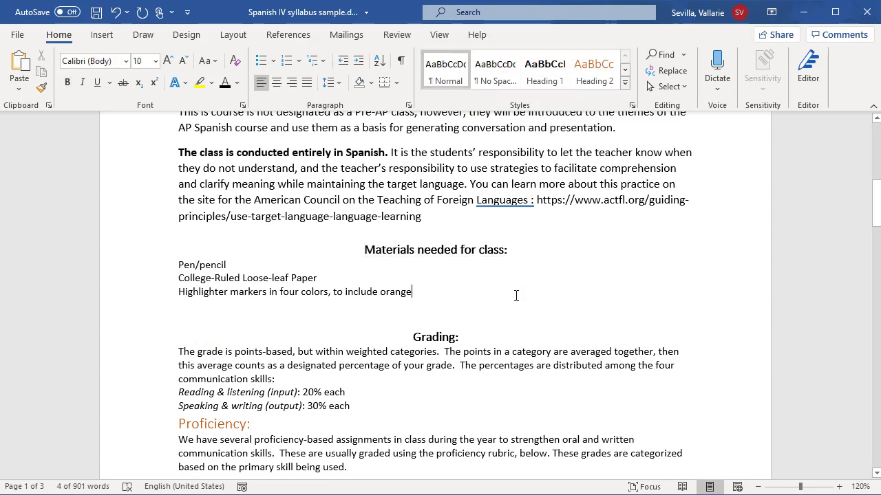
{"action": "left_click", "coordinate": [342, 339]}
{"action": "scroll", "coordinate": [375, 393], "scroll_direction": "down", "scroll_amount": 3}
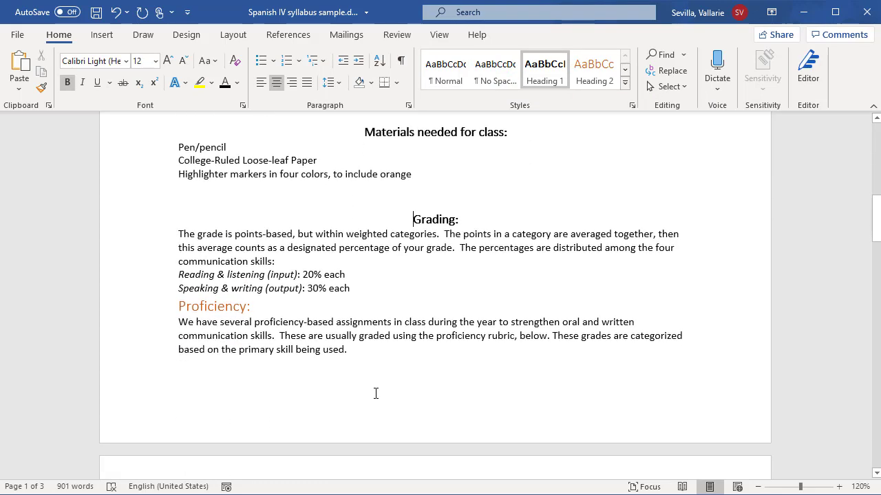
{"action": "scroll", "coordinate": [374, 396], "scroll_direction": "down", "scroll_amount": 9}
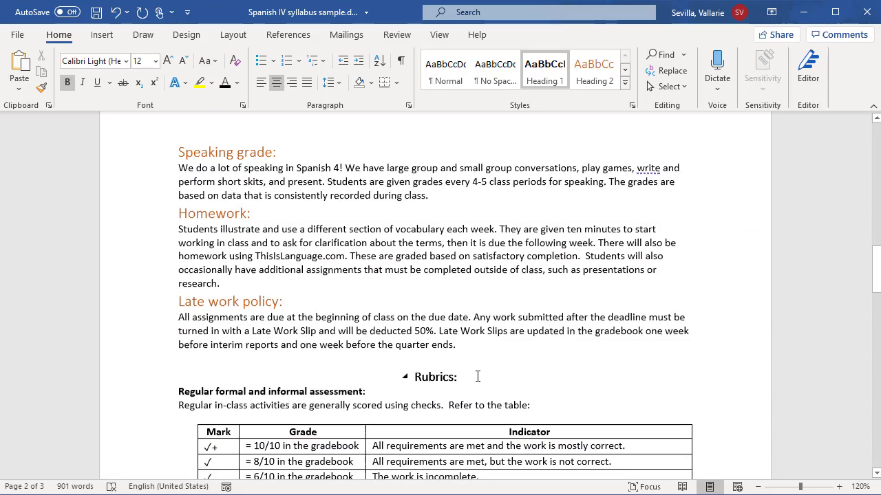
{"action": "scroll", "coordinate": [477, 377], "scroll_direction": "up", "scroll_amount": 10}
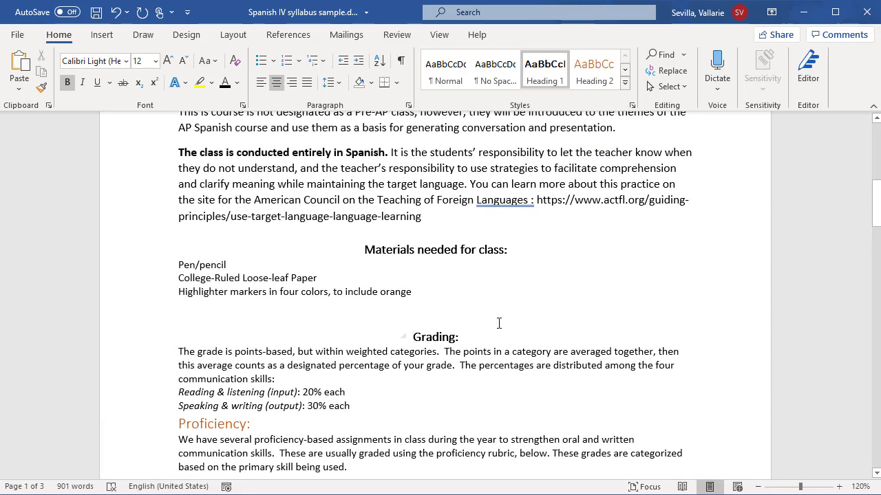
- Format the "Proficiency:" heading as black, bold and 12 pt
{"action": "scroll", "coordinate": [502, 261], "scroll_direction": "down", "scroll_amount": 2}
{"action": "left_click", "coordinate": [150, 355]}
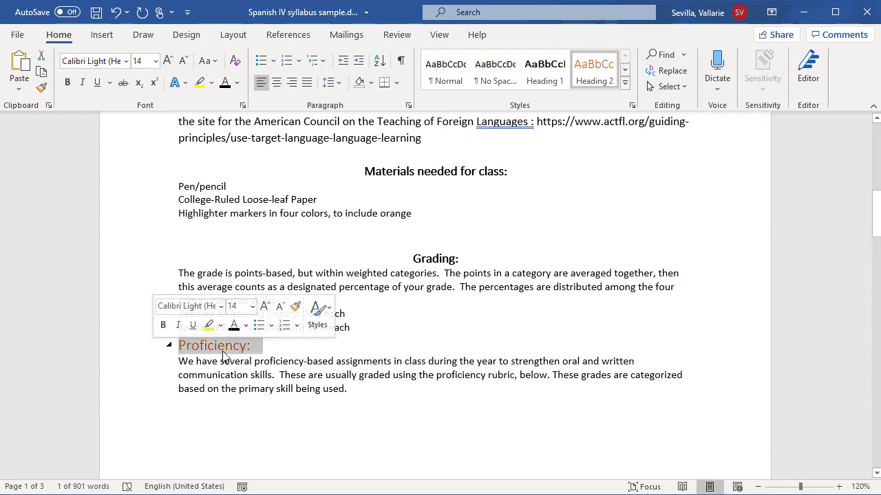
{"action": "left_click", "coordinate": [234, 325]}
{"action": "left_click", "coordinate": [163, 325]}
{"action": "left_click", "coordinate": [281, 308]}
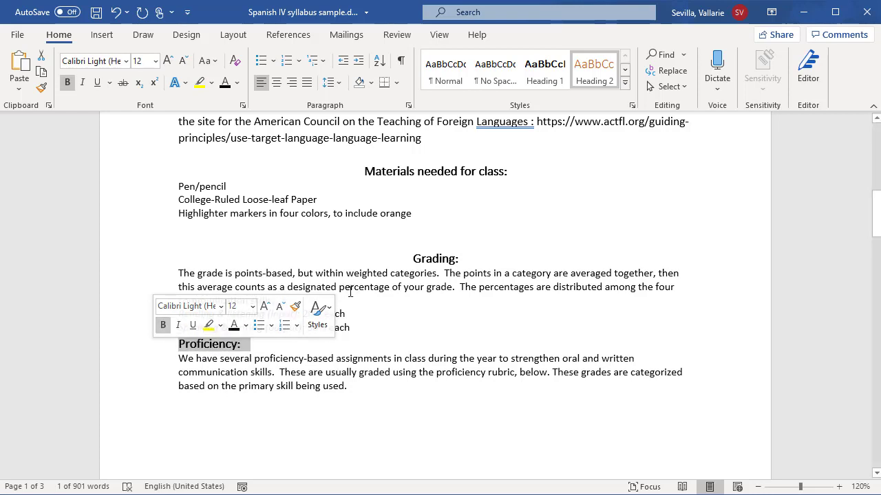
- Update the Heading 2 style to match the "Proficiency:" line and check the other Heading 2 lines through "Late work policy:"
{"action": "right_click", "coordinate": [589, 75]}
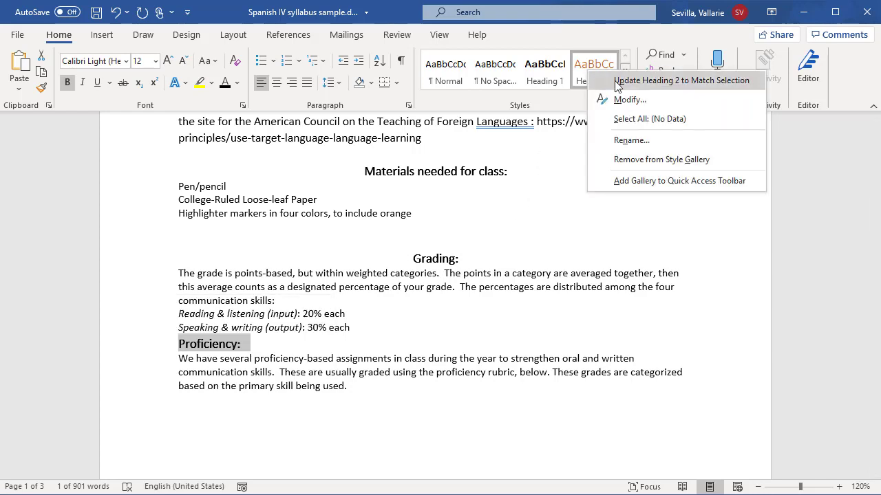
{"action": "left_click", "coordinate": [615, 81]}
{"action": "scroll", "coordinate": [366, 344], "scroll_direction": "down", "scroll_amount": 5}
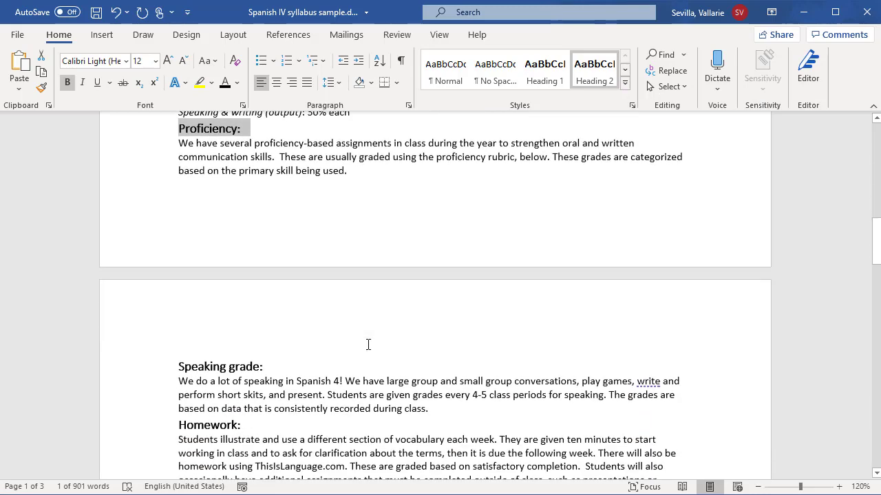
{"action": "scroll", "coordinate": [368, 344], "scroll_direction": "down", "scroll_amount": 6}
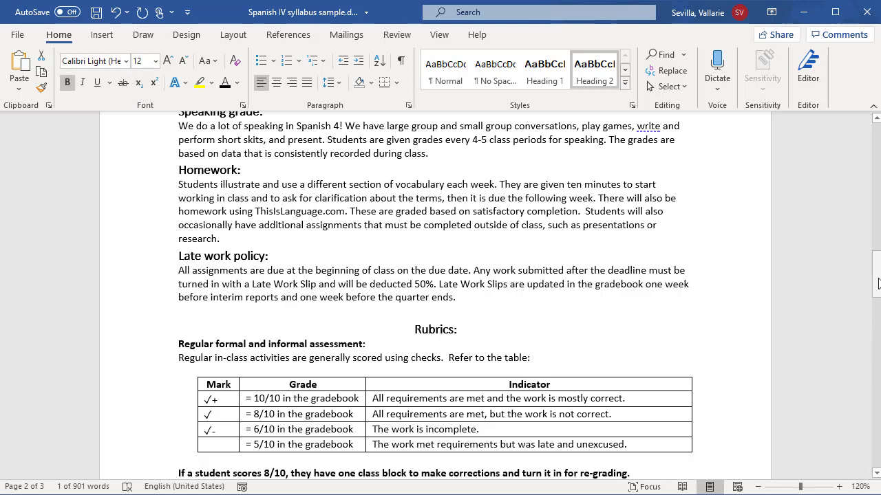
- Show the document's heading navigation and jump through the headings in order from "Grading:" to "Rubrics:"
{"action": "left_click_drag", "start_coordinate": [878, 284], "coordinate": [878, 138]}
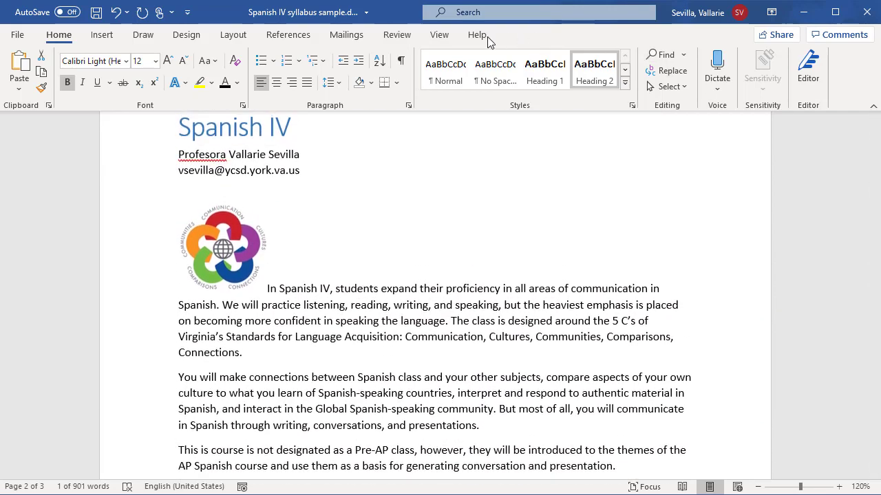
{"action": "left_click", "coordinate": [439, 34]}
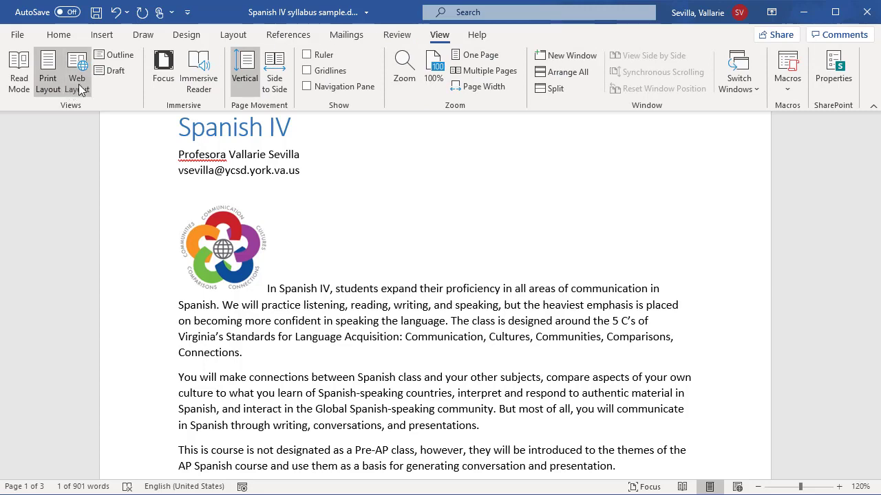
{"action": "left_click", "coordinate": [307, 87]}
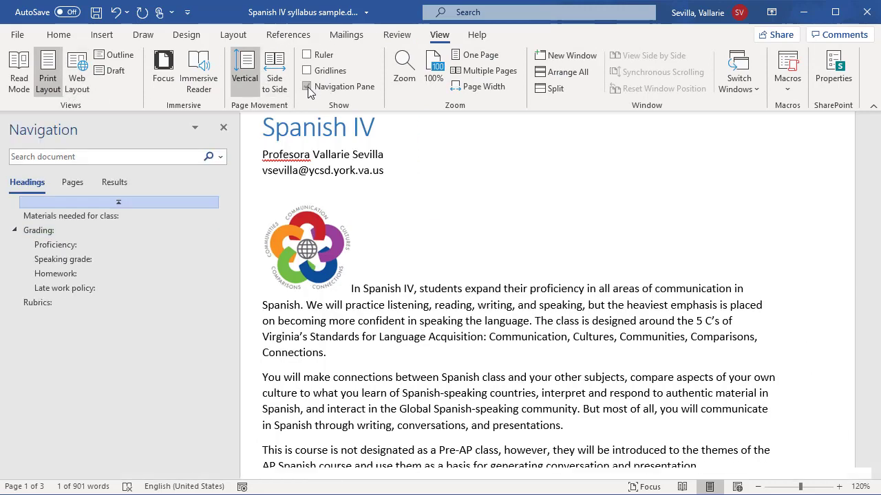
{"action": "left_click", "coordinate": [31, 232]}
{"action": "left_click", "coordinate": [55, 245]}
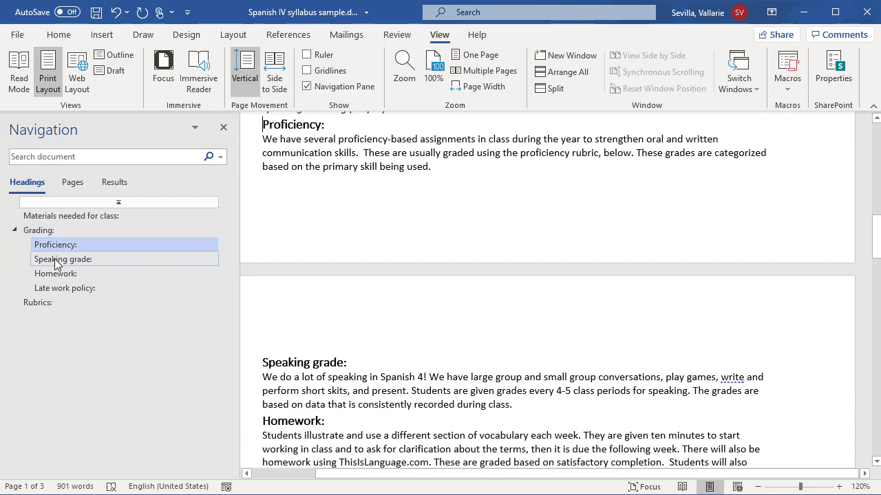
{"action": "left_click", "coordinate": [57, 262]}
{"action": "left_click", "coordinate": [55, 273]}
{"action": "left_click", "coordinate": [55, 288]}
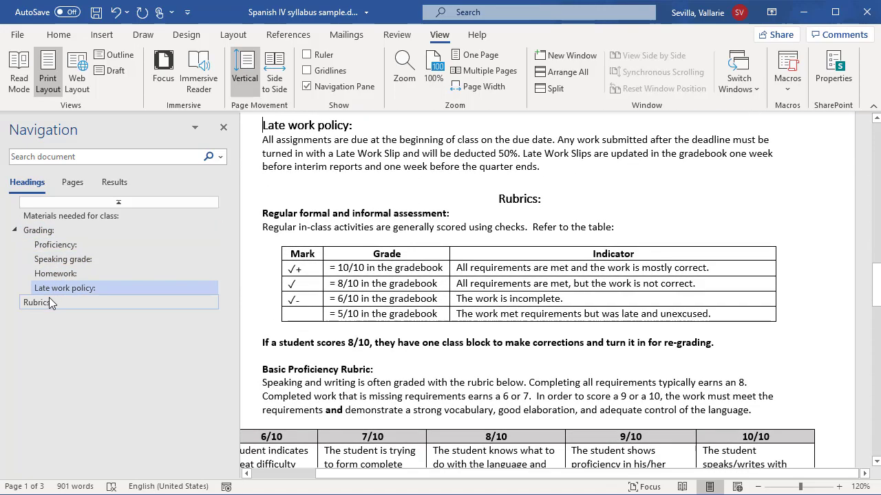
{"action": "left_click", "coordinate": [47, 300]}
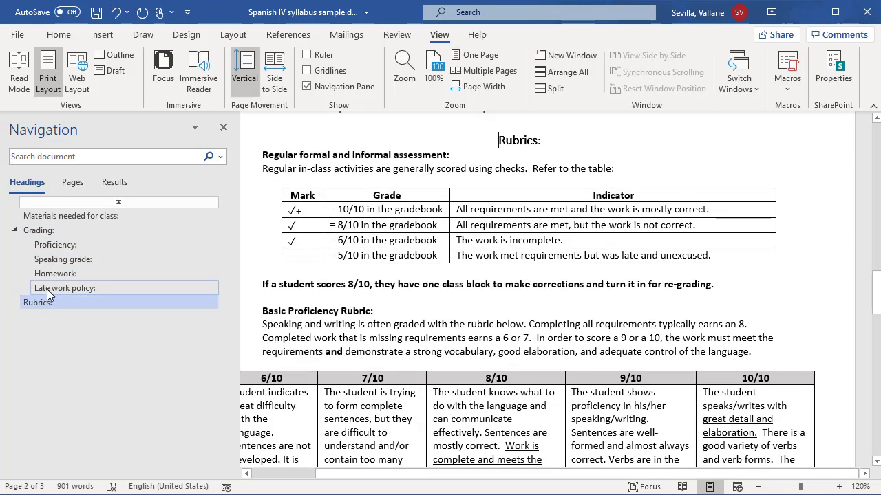
- Jump back up through the headings from "Late work policy:" to "Grading:" and hide the heading navigation
{"action": "left_click", "coordinate": [48, 289]}
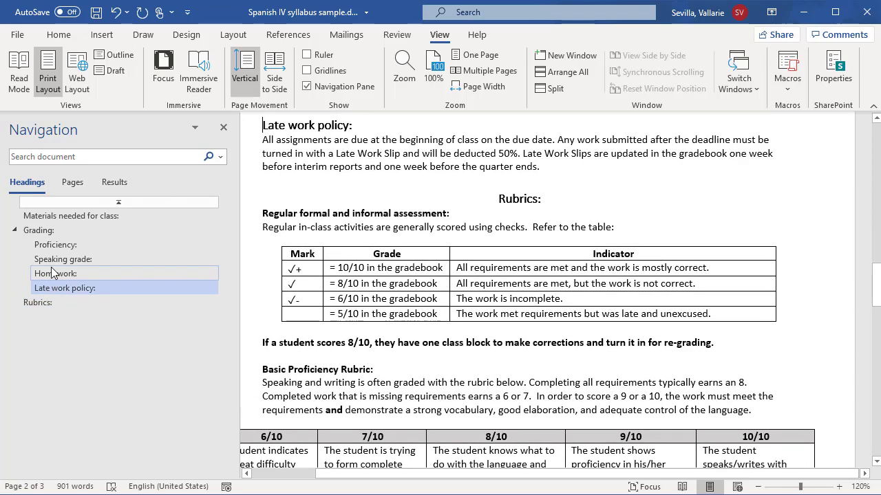
{"action": "left_click", "coordinate": [48, 273]}
{"action": "left_click", "coordinate": [50, 259]}
{"action": "left_click", "coordinate": [50, 245]}
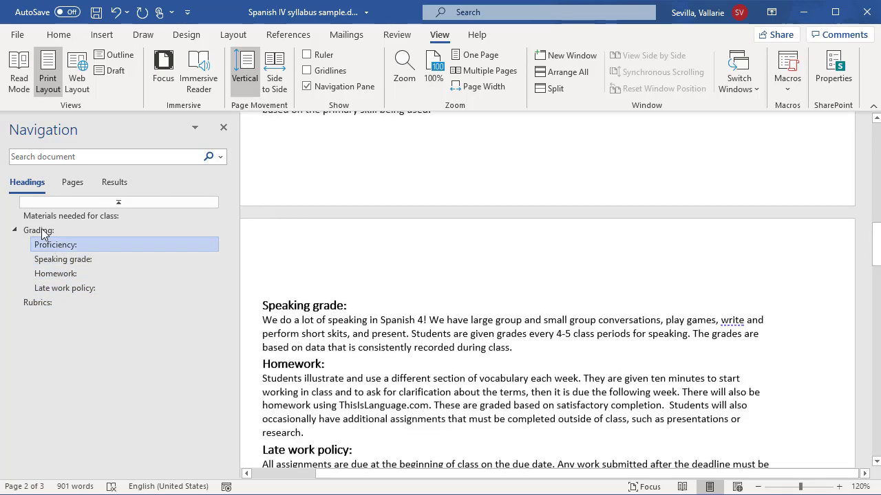
{"action": "left_click", "coordinate": [43, 232]}
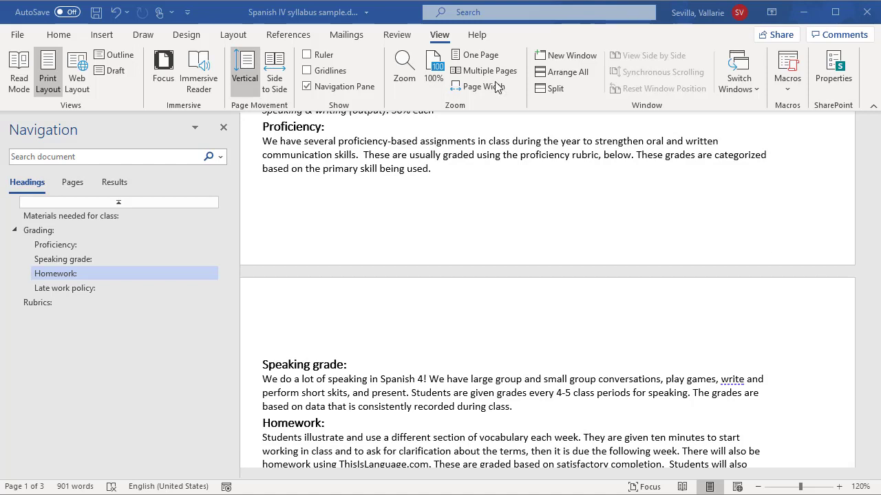
{"action": "left_click", "coordinate": [223, 129]}
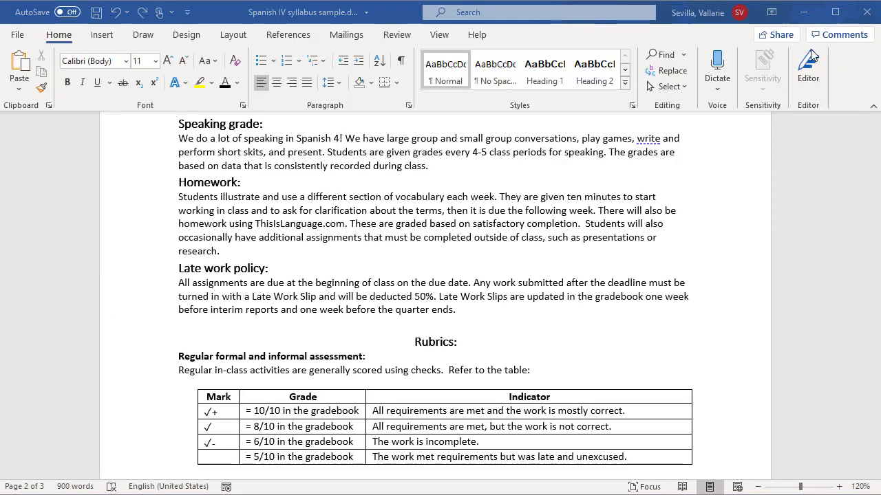
{"action": "left_click", "coordinate": [803, 14]}
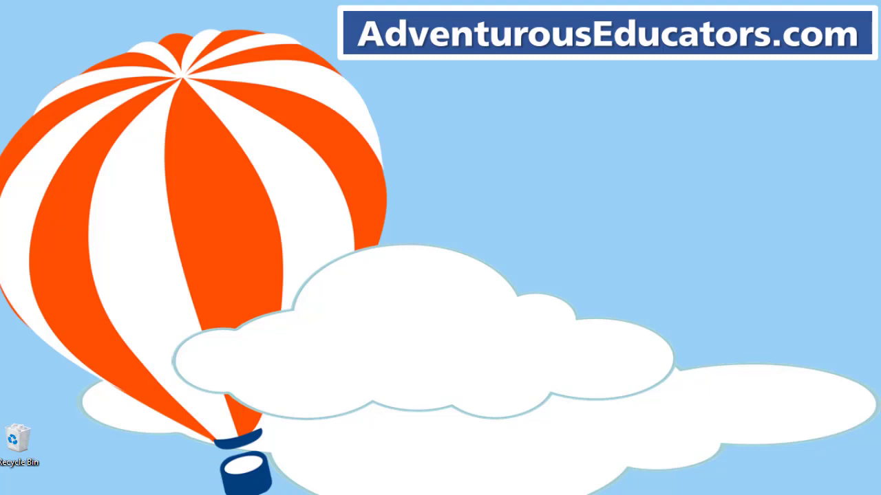
{"action": "left_click", "coordinate": [413, 494]}
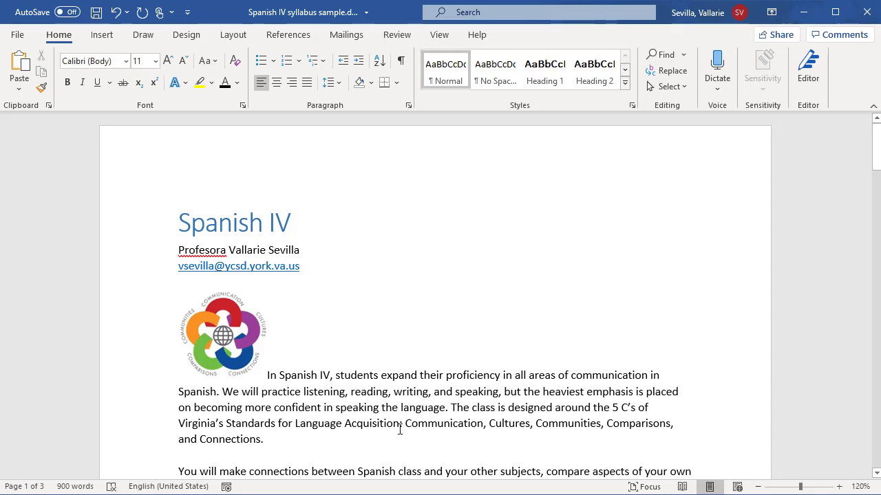
- Delete the blank line between the introductory paragraph and the "You will make connections" paragraph
{"action": "scroll", "coordinate": [399, 429], "scroll_direction": "down", "scroll_amount": 2}
{"action": "left_click", "coordinate": [351, 376]}
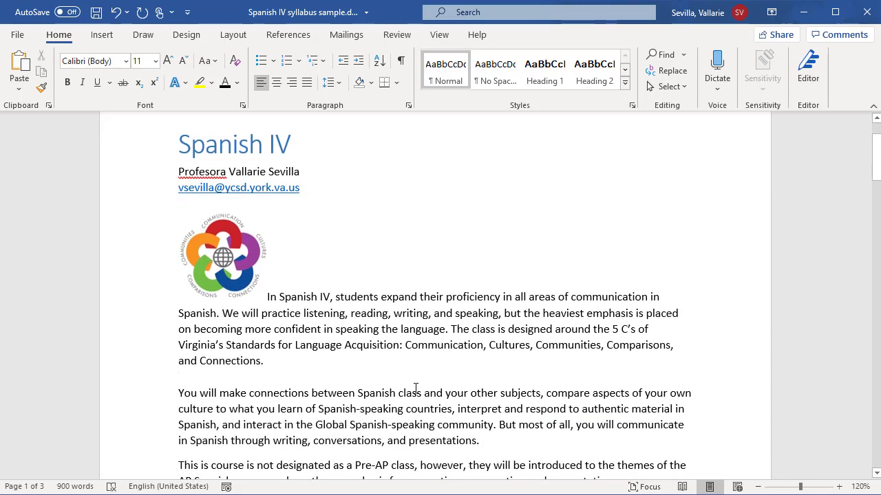
{"action": "left_click", "coordinate": [153, 383]}
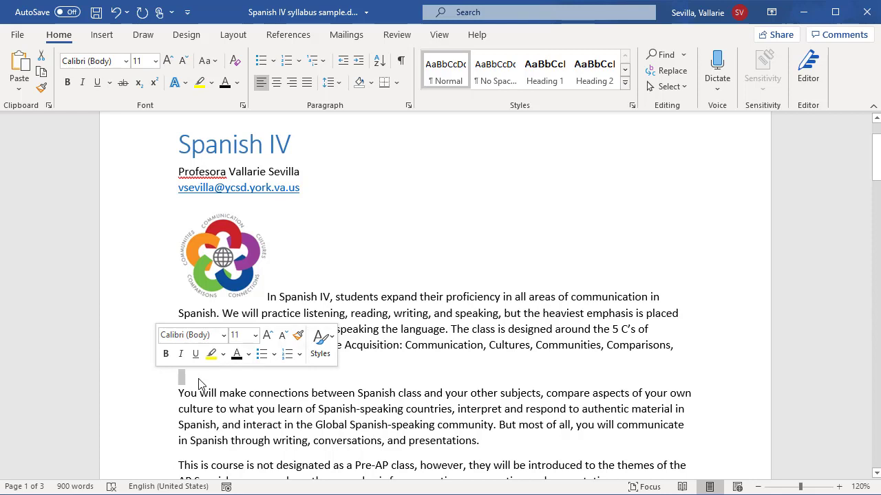
{"action": "key", "text": "BackSpace"}
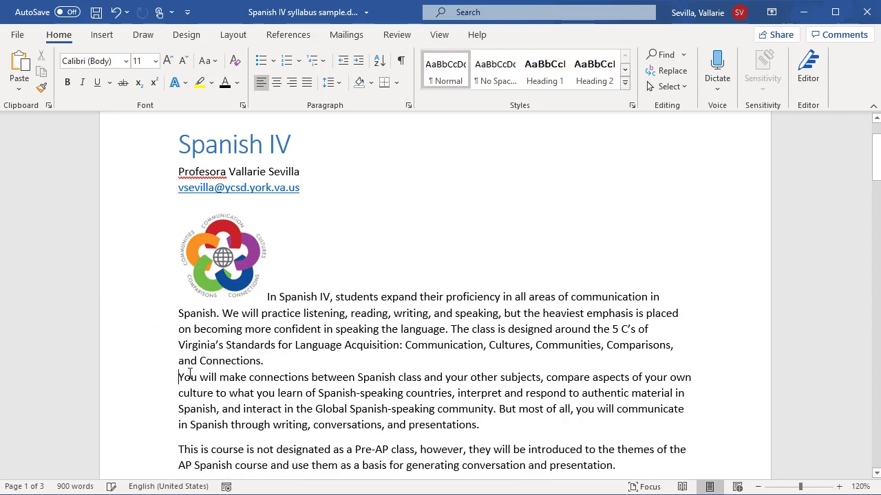
- Add space after the introductory paragraph that ends with "and Connections." using paragraph spacing
{"action": "left_click", "coordinate": [148, 346]}
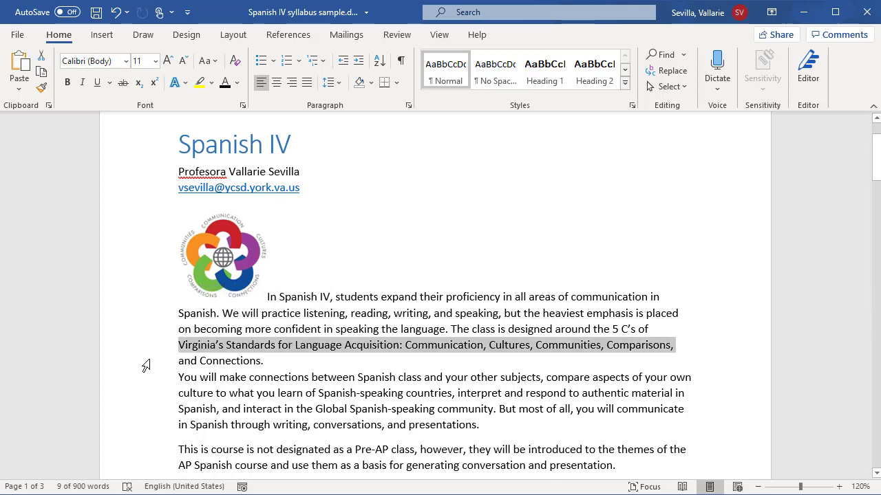
{"action": "left_click", "coordinate": [146, 365]}
{"action": "double_click", "coordinate": [141, 323]}
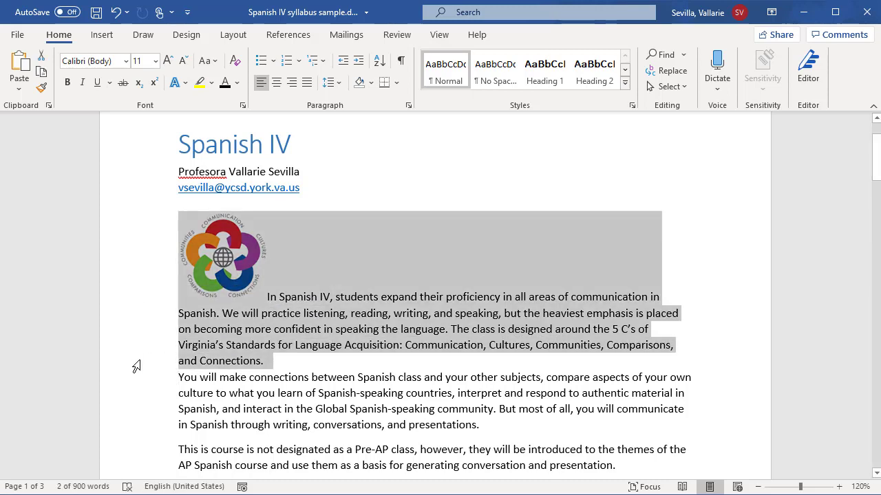
{"action": "left_click", "coordinate": [333, 84]}
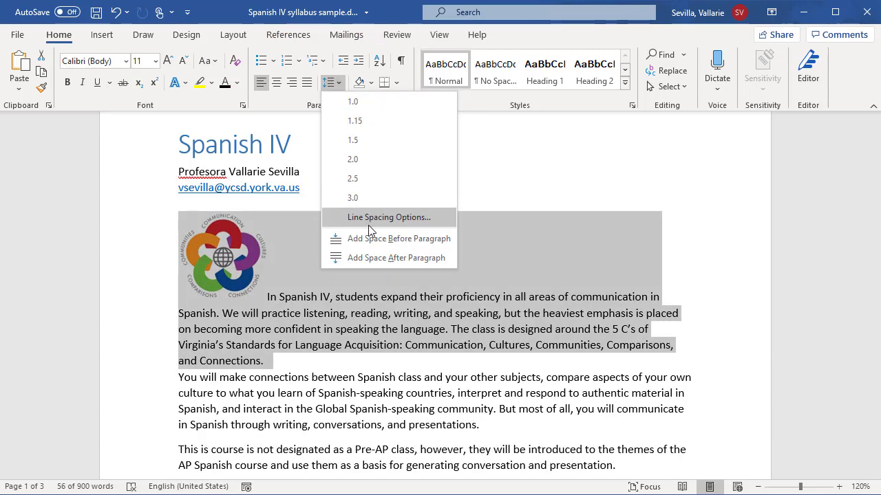
{"action": "left_click", "coordinate": [369, 258]}
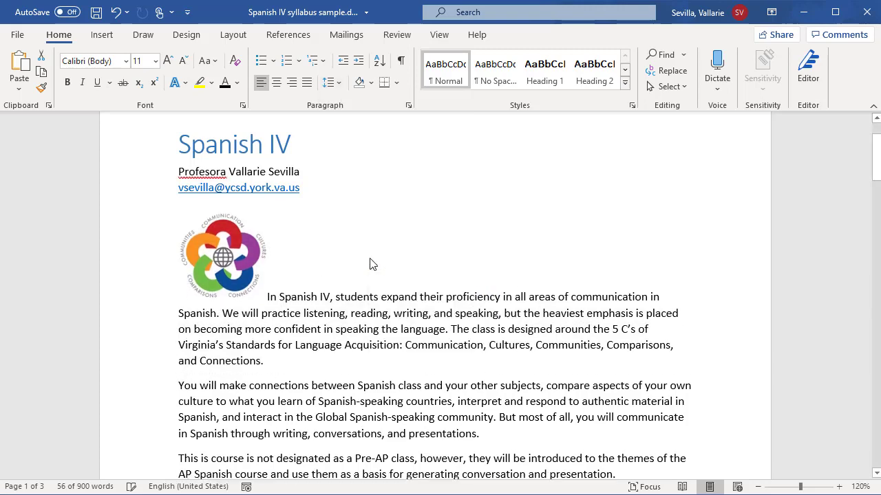
{"action": "left_click", "coordinate": [306, 380]}
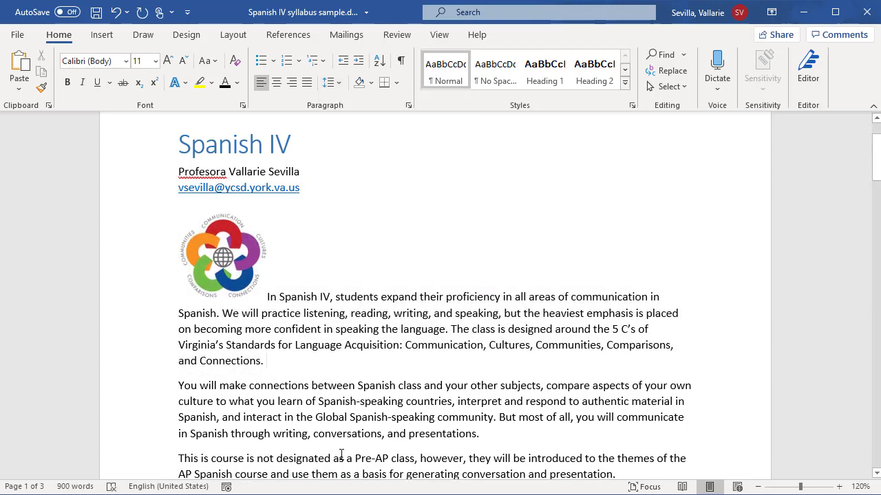
- Remove the bold from "The class is conducted", keeping only "entirely in Spanish." bold
{"action": "scroll", "coordinate": [342, 448], "scroll_direction": "down", "scroll_amount": 3}
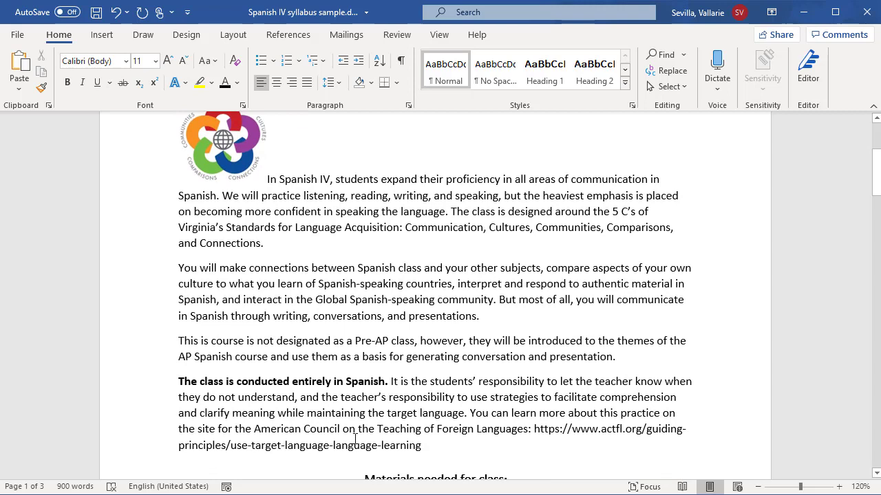
{"action": "scroll", "coordinate": [410, 409], "scroll_direction": "down", "scroll_amount": 3}
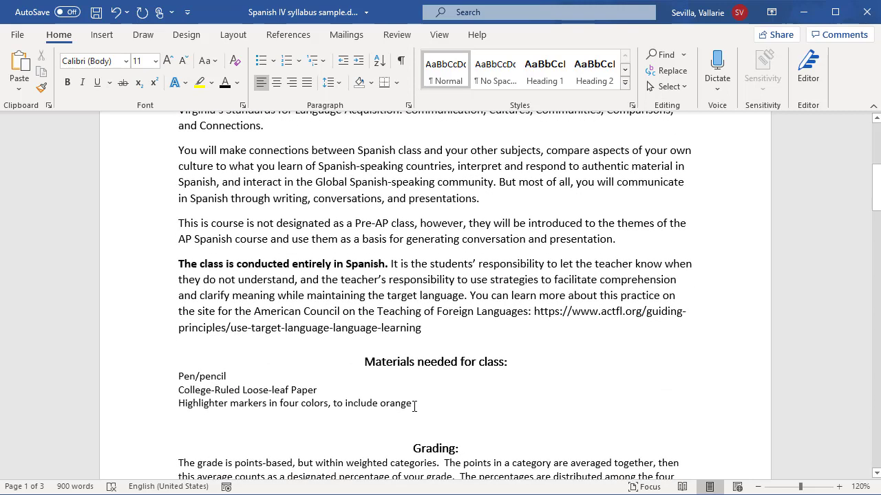
{"action": "scroll", "coordinate": [431, 367], "scroll_direction": "up", "scroll_amount": 1}
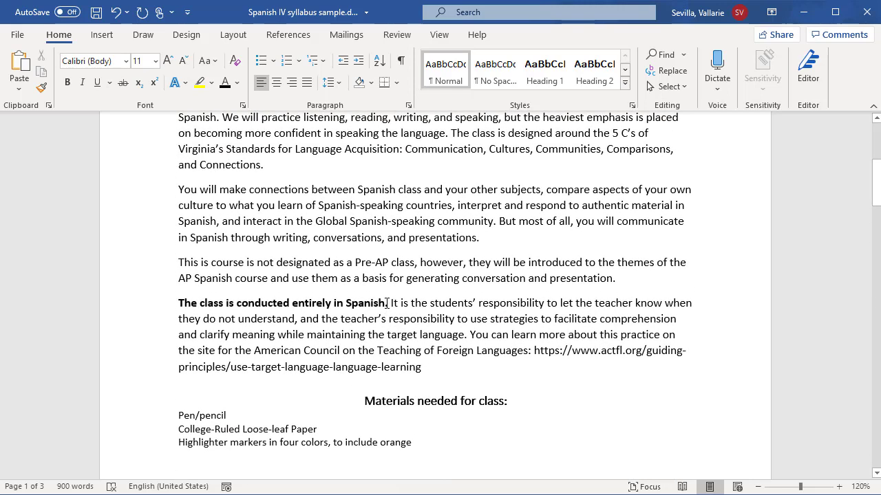
{"action": "left_click_drag", "start_coordinate": [387, 304], "coordinate": [183, 303]}
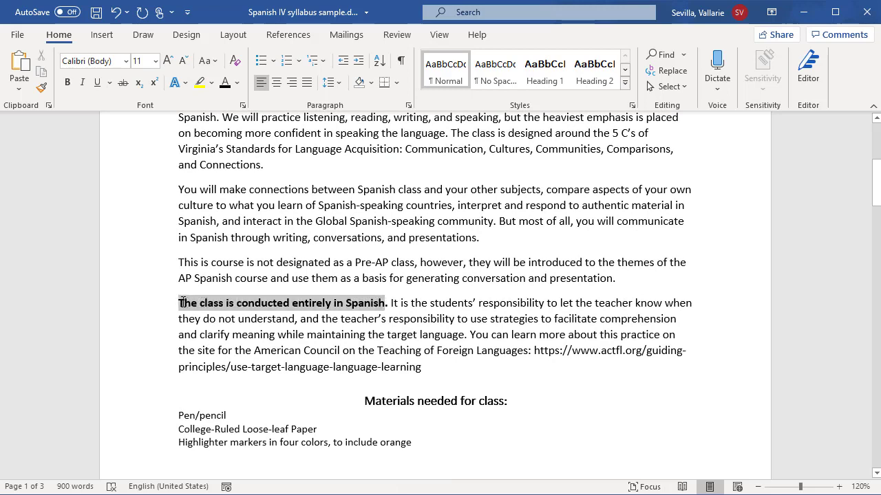
{"action": "left_click", "coordinate": [390, 303]}
{"action": "left_click_drag", "start_coordinate": [363, 303], "coordinate": [195, 310]}
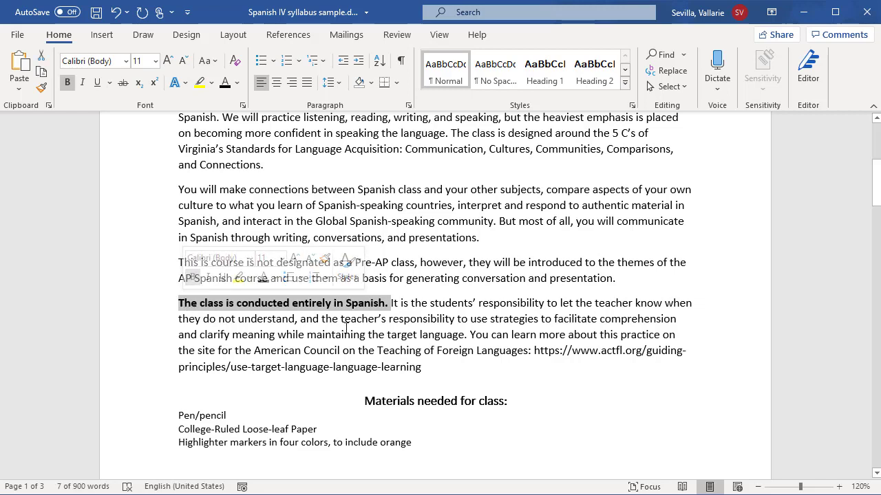
{"action": "left_click", "coordinate": [256, 311]}
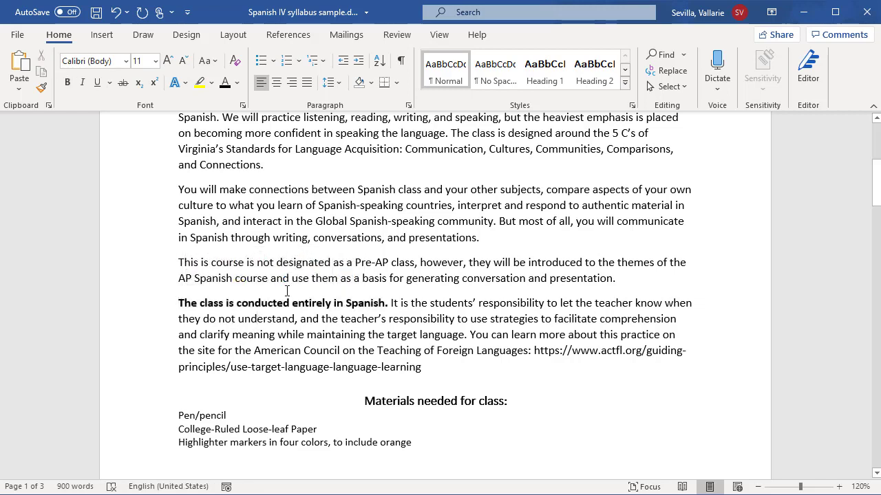
{"action": "left_click_drag", "start_coordinate": [384, 303], "coordinate": [178, 303]}
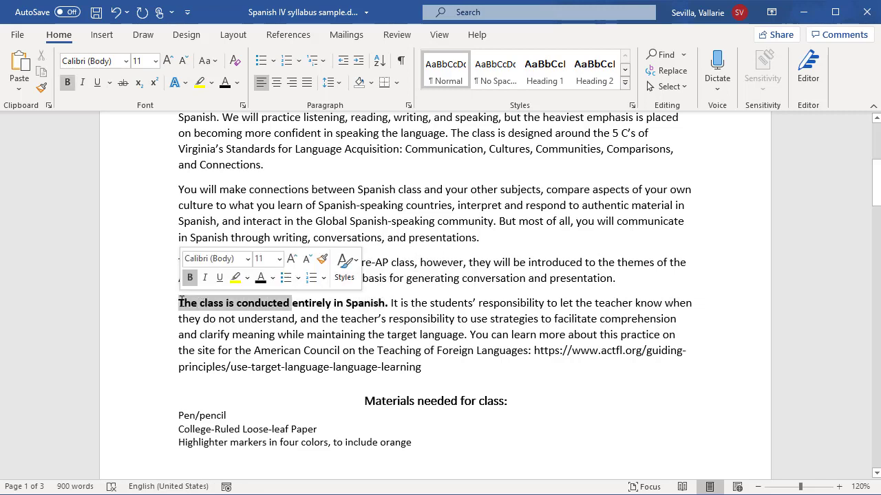
{"action": "left_click", "coordinate": [66, 82]}
{"action": "left_click", "coordinate": [379, 335]}
- Delete the trailing spaces after the actfl.org web address above "Materials needed for class:" and copy the full address
{"action": "scroll", "coordinate": [512, 337], "scroll_direction": "down", "scroll_amount": 1}
{"action": "scroll", "coordinate": [512, 342], "scroll_direction": "down", "scroll_amount": 4}
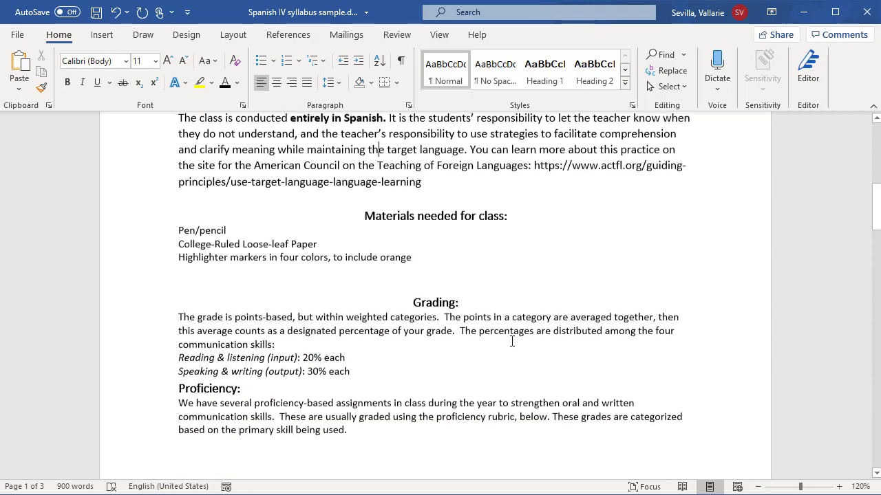
{"action": "scroll", "coordinate": [510, 338], "scroll_direction": "up", "scroll_amount": 1}
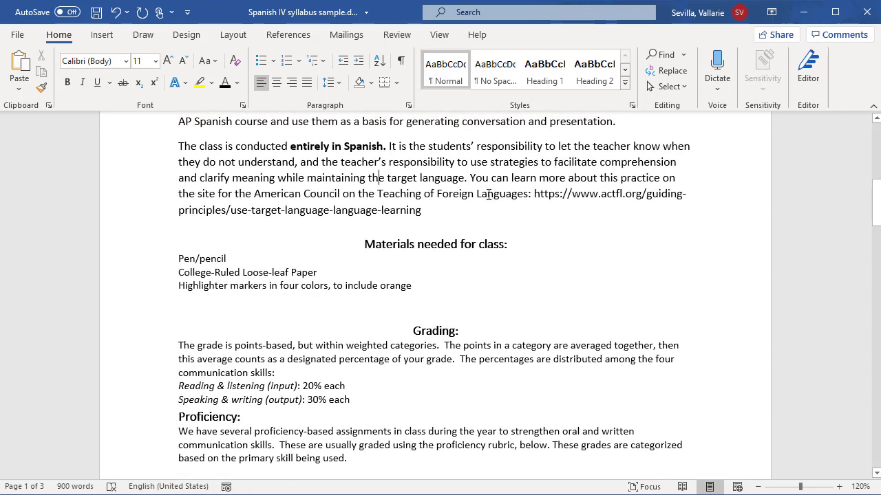
{"action": "left_click_drag", "start_coordinate": [535, 194], "coordinate": [537, 204]}
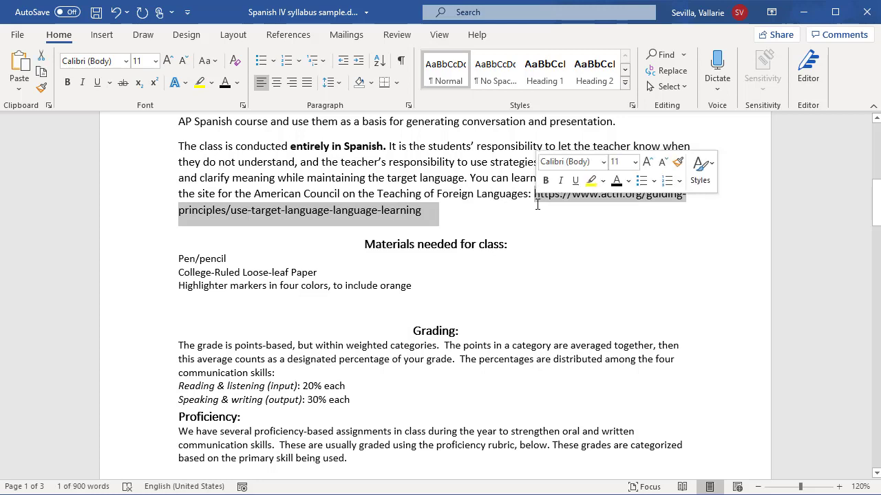
{"action": "left_click", "coordinate": [508, 213]}
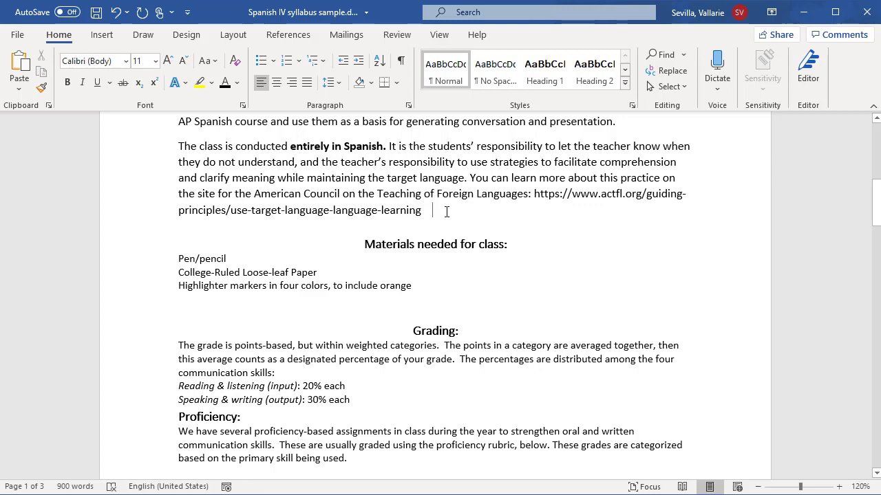
{"action": "key", "text": "BackSpace"}
{"action": "key", "text": "BackSpace"}
{"action": "key", "text": "BackSpace"}
{"action": "key", "text": "BackSpace"}
{"action": "type", "text": "g"}
{"action": "left_click_drag", "start_coordinate": [421, 209], "coordinate": [537, 196]}
{"action": "key", "text": "ctrl+c"}
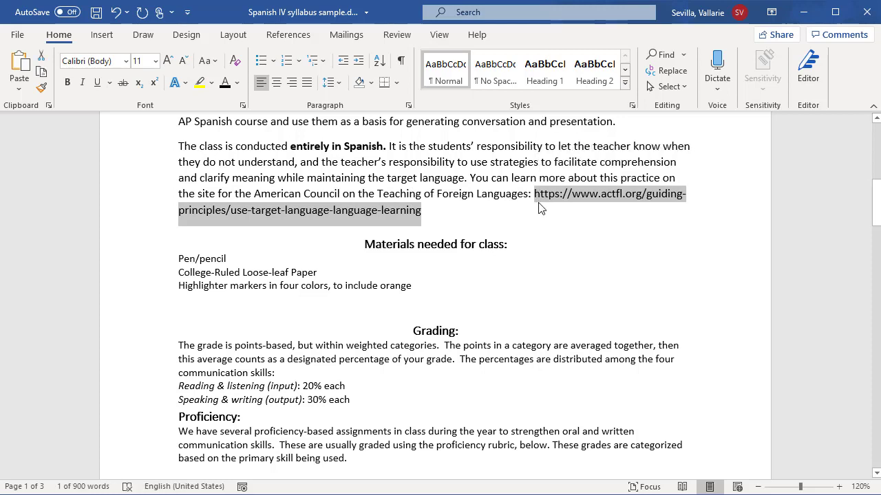
- Replace the written-out actfl.org address with a period and hyperlink "American Council on the Teaching of Foreign Languages" to the copied address
{"action": "key", "text": "Delete"}
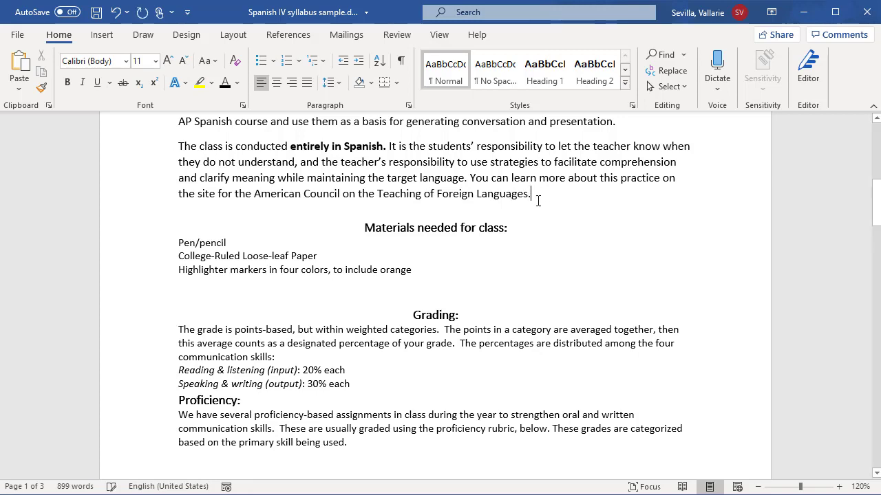
{"action": "left_click_drag", "start_coordinate": [523, 196], "coordinate": [272, 200]}
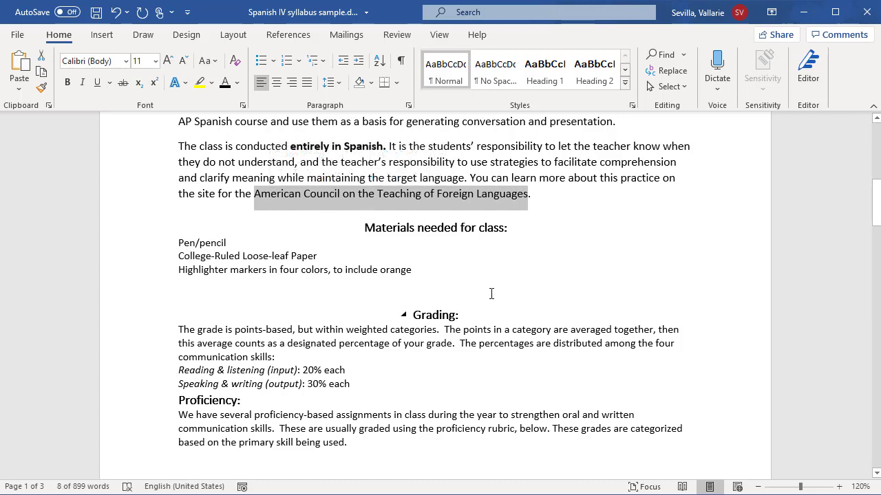
{"action": "right_click", "coordinate": [497, 200]}
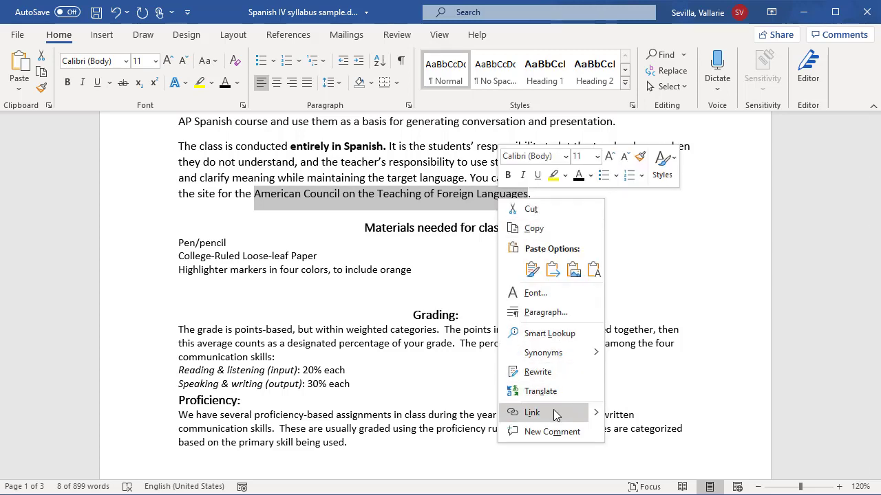
{"action": "left_click", "coordinate": [532, 413]}
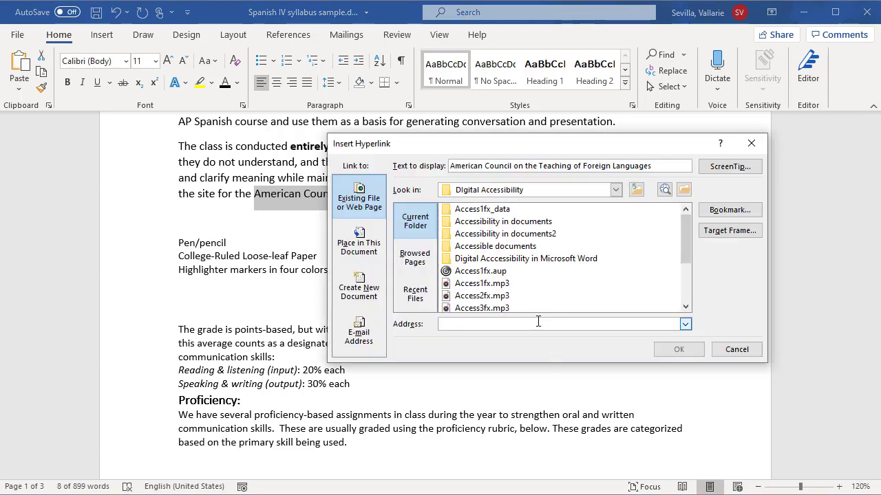
{"action": "key", "text": "ctrl+v"}
{"action": "left_click", "coordinate": [678, 349]}
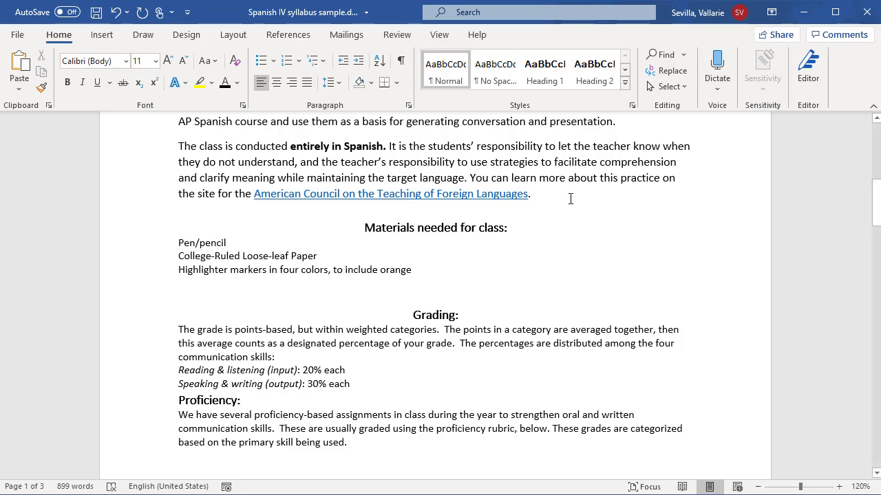
{"action": "scroll", "coordinate": [535, 269], "scroll_direction": "down", "scroll_amount": 15}
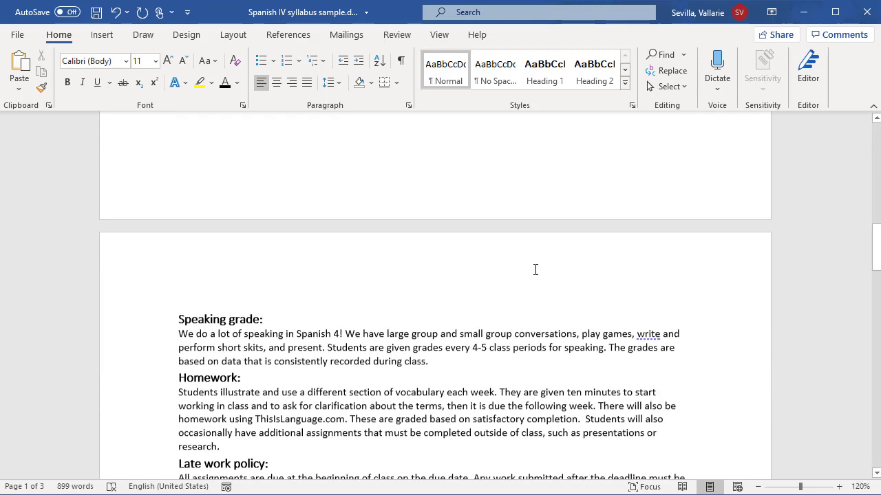
{"action": "scroll", "coordinate": [535, 270], "scroll_direction": "down", "scroll_amount": 5}
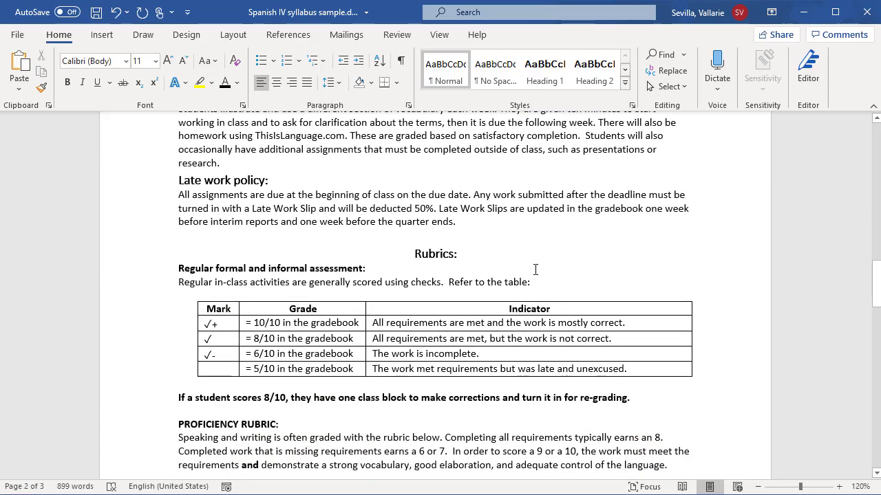
{"action": "left_click", "coordinate": [145, 347]}
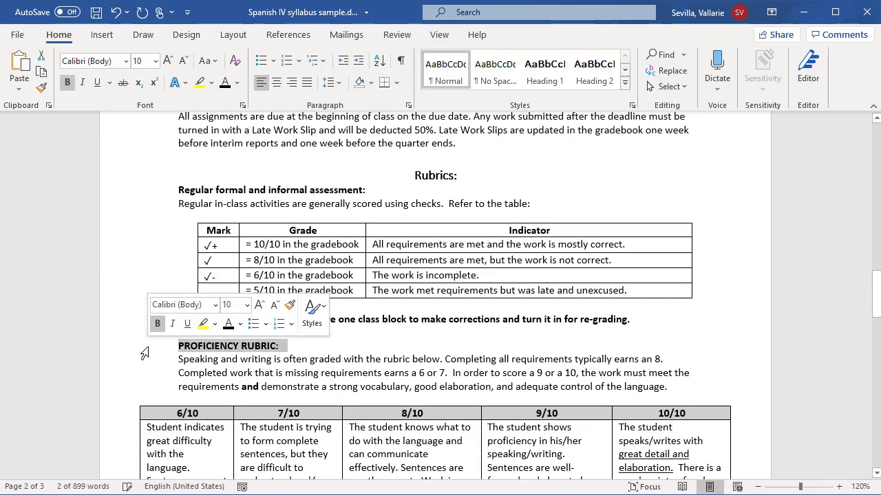
{"action": "left_click", "coordinate": [290, 349]}
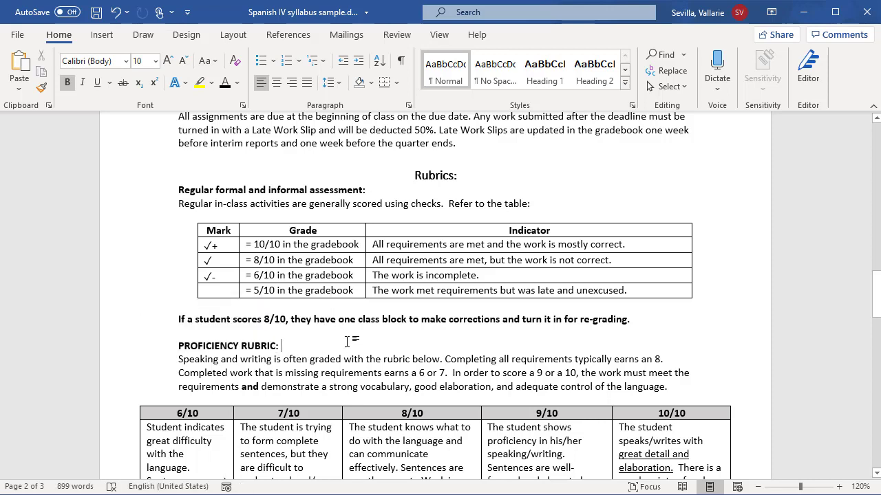
{"action": "type", "text": "rubric"}
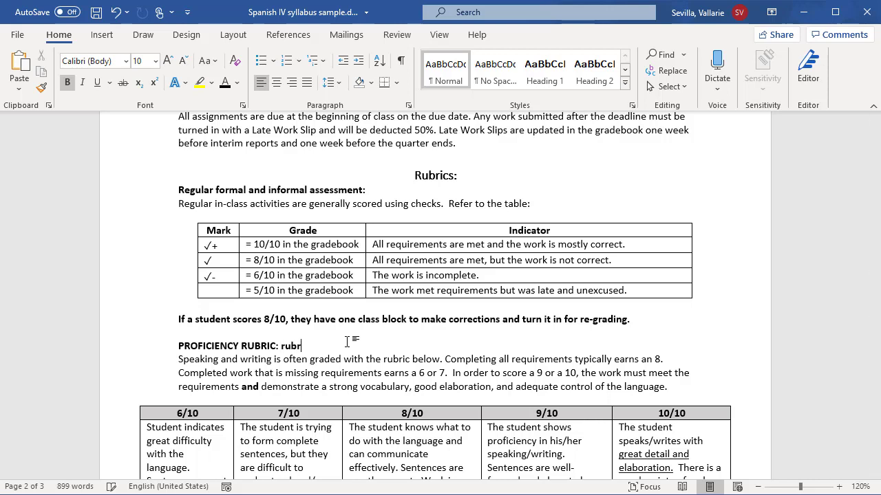
{"action": "double_click", "coordinate": [303, 346]}
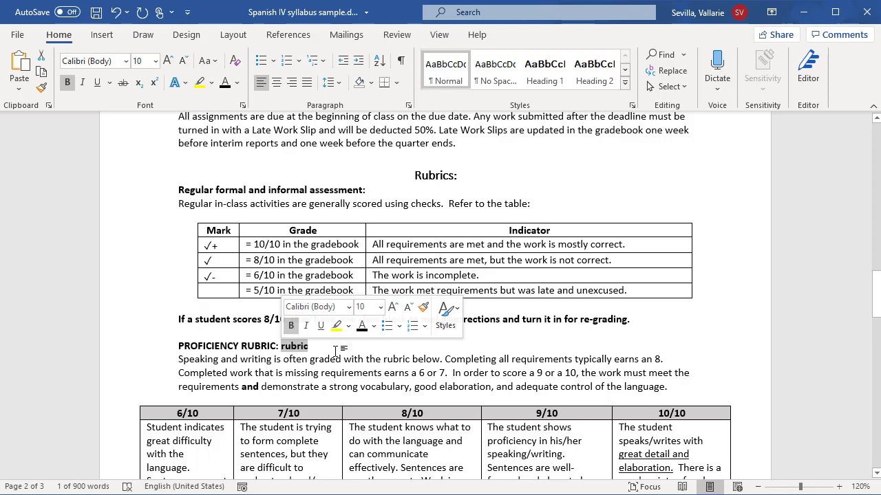
{"action": "left_click_drag", "start_coordinate": [315, 349], "coordinate": [281, 347]}
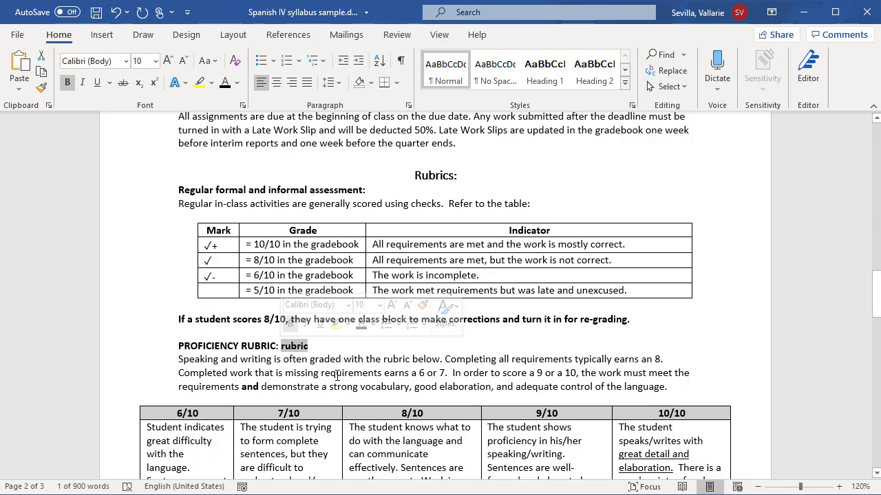
{"action": "key", "text": "Delete"}
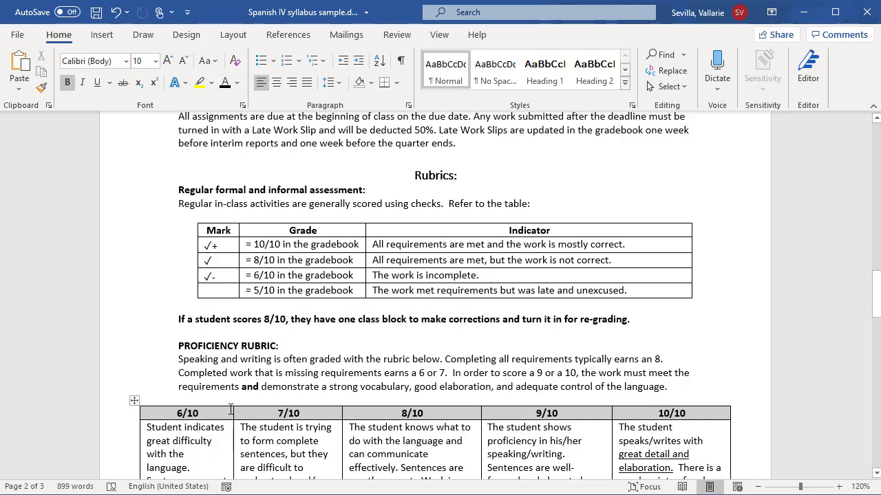
- Return to the beginning of the syllabus and minimize the document window
{"action": "scroll", "coordinate": [268, 405], "scroll_direction": "up", "scroll_amount": 5}
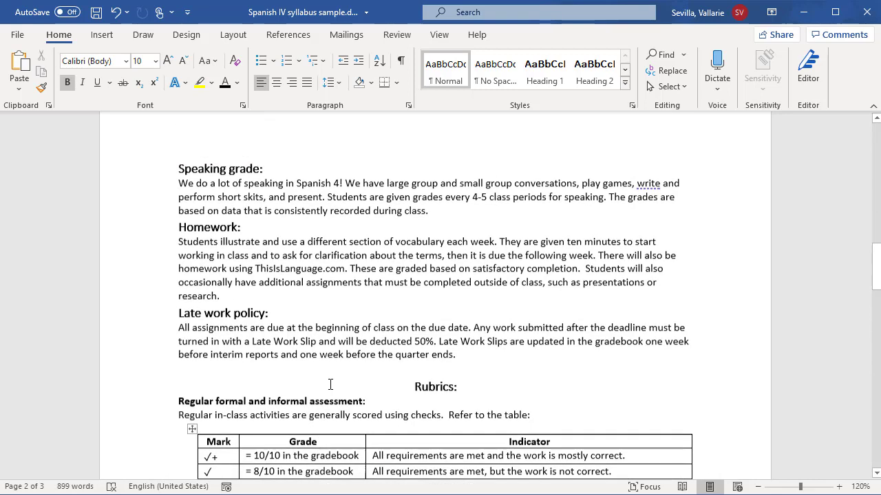
{"action": "scroll", "coordinate": [489, 340], "scroll_direction": "up", "scroll_amount": 15}
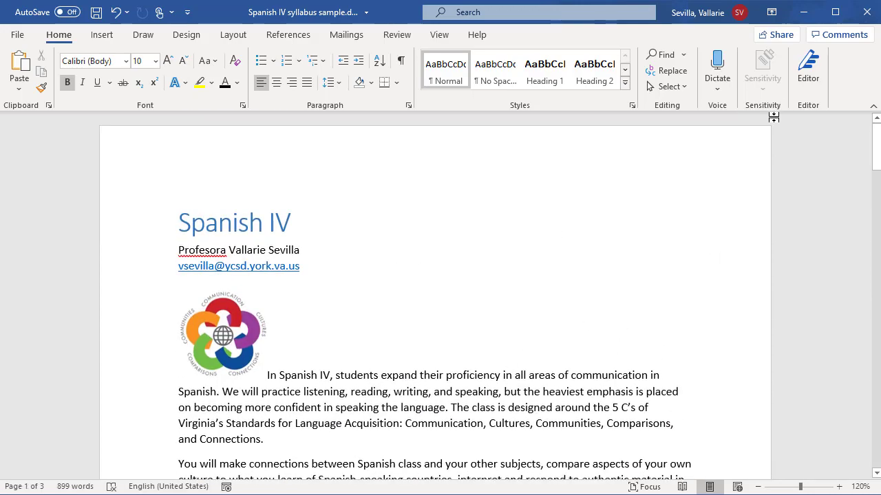
{"action": "left_click", "coordinate": [810, 10]}
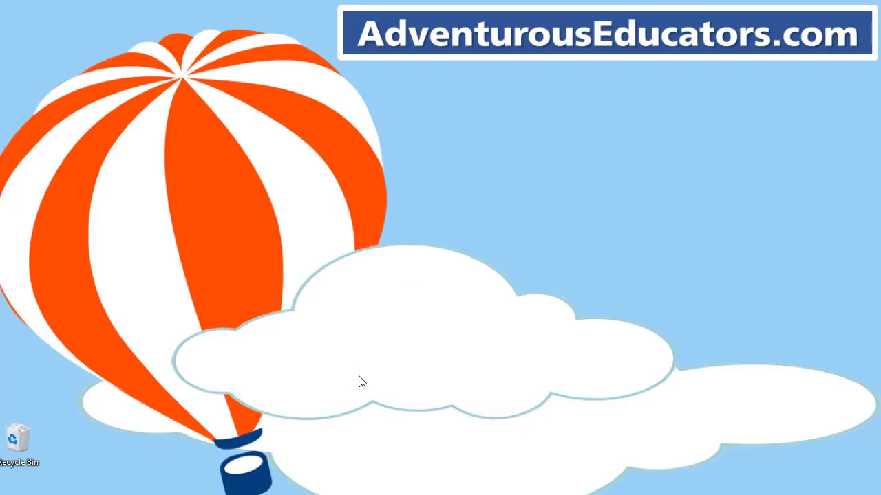